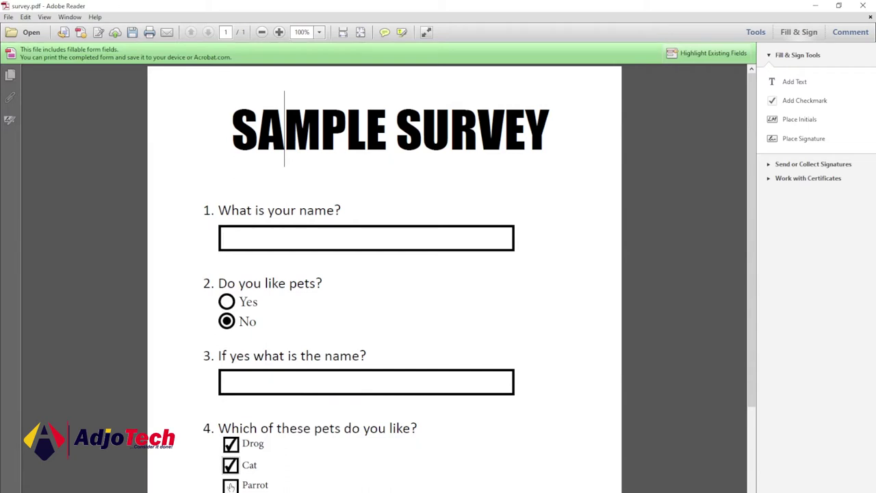
Step: Answer Yes to liking pets and fill in the name field of the sample survey form
left_click(227, 302)
left_click(255, 236)
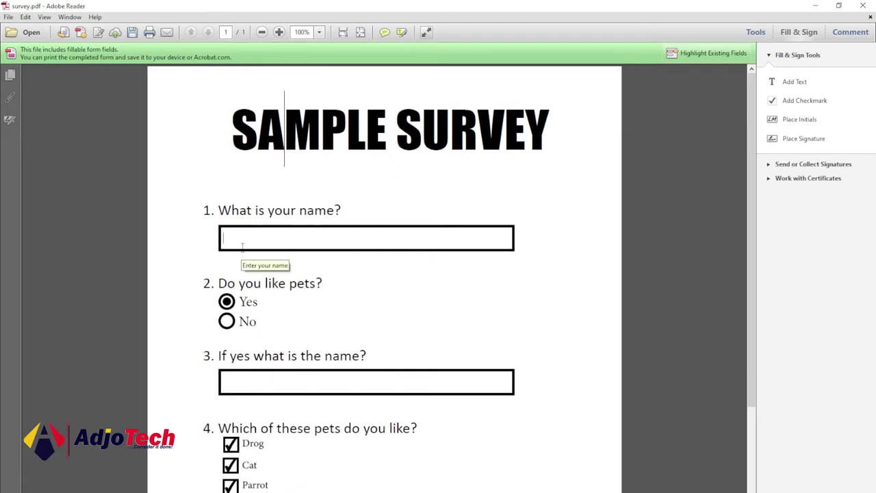
type("Tim")
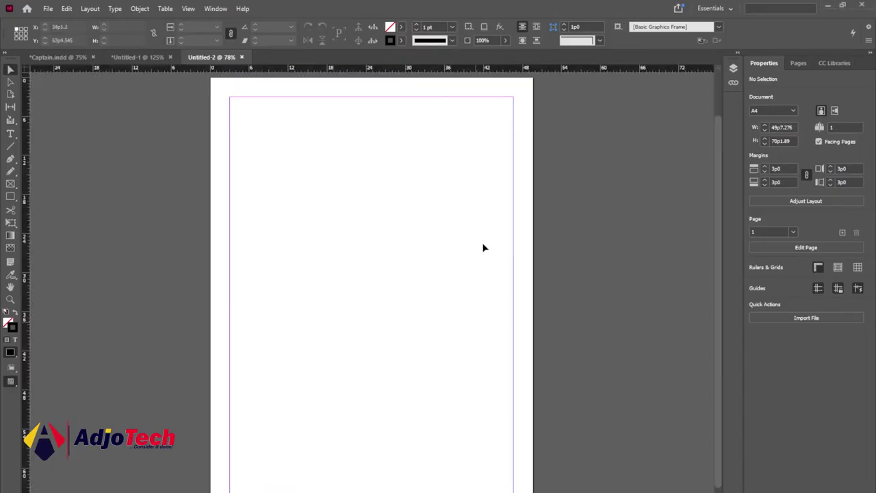
Step: Switch to InDesign, close the blank Untitled-2 document and look over the survey layout in Untitled-1
left_click(241, 57)
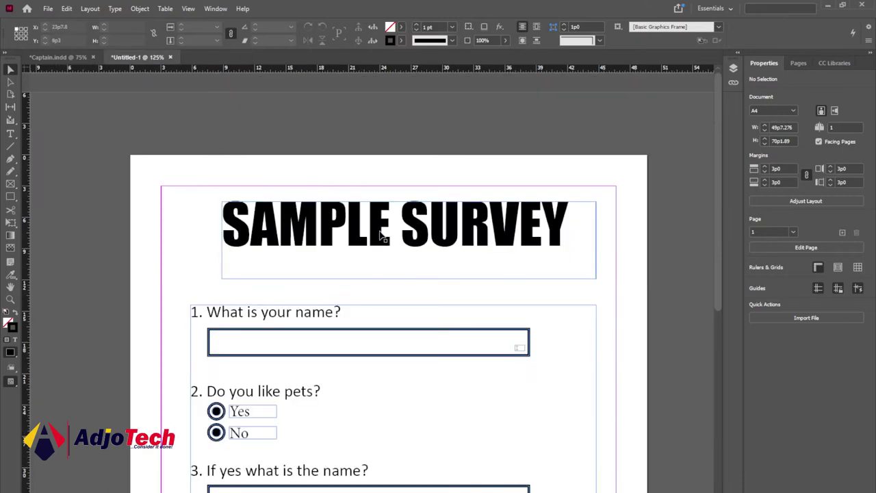
scroll(475, 274, "down", 5)
scroll(477, 270, "up", 5)
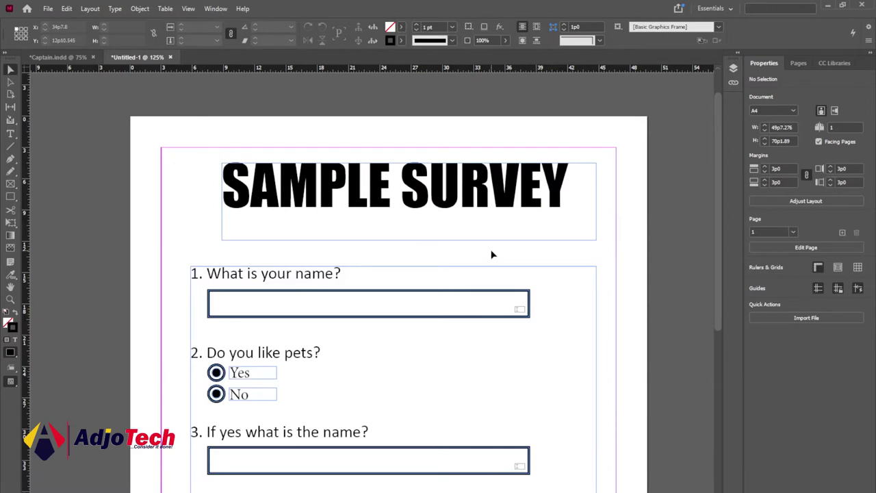
Step: Create a new blank document from the A4 print preset
left_click(48, 9)
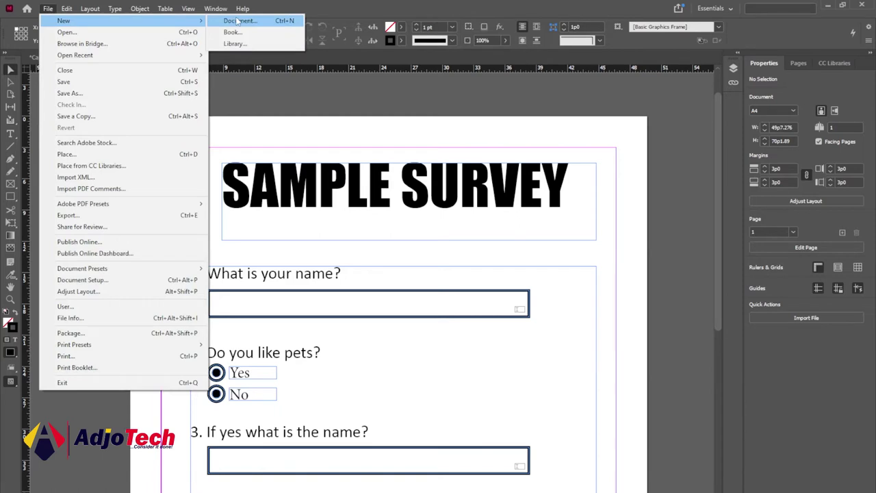
left_click(609, 129)
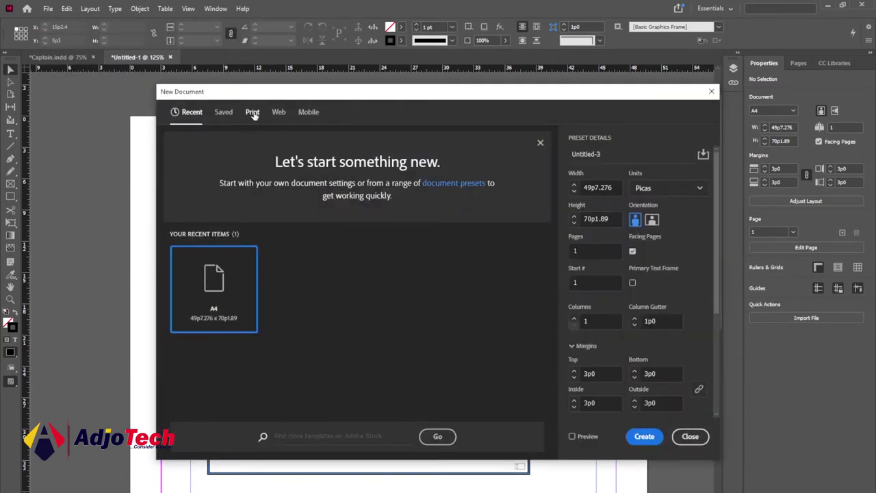
left_click(252, 112)
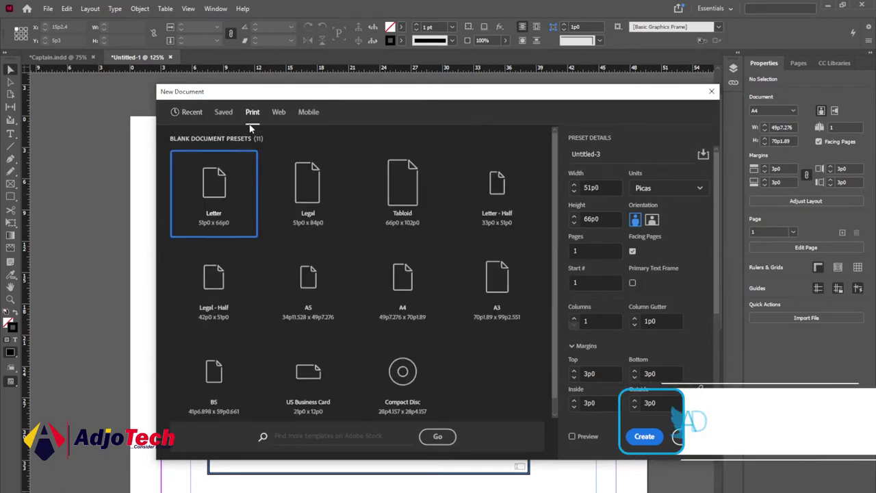
left_click(403, 295)
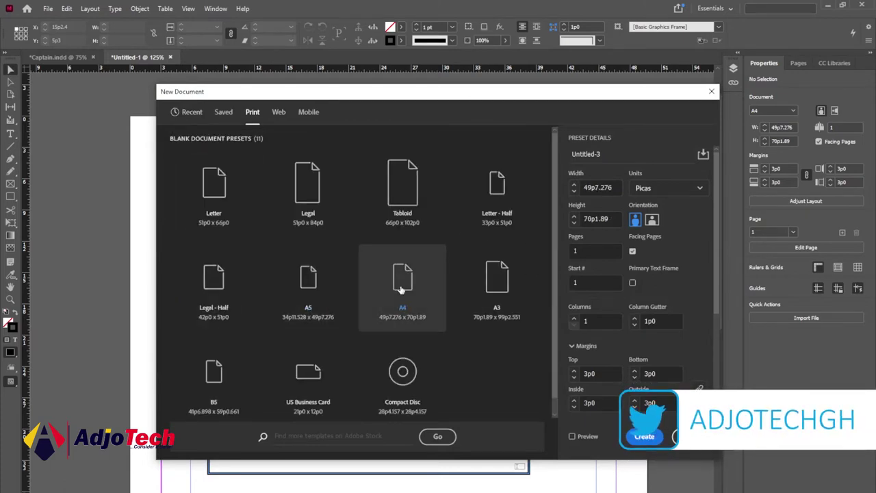
left_click(644, 438)
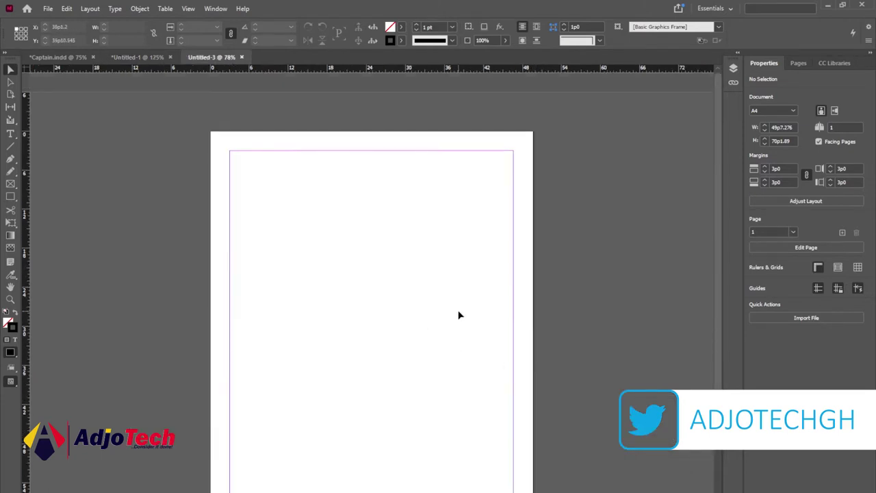
left_click(11, 299)
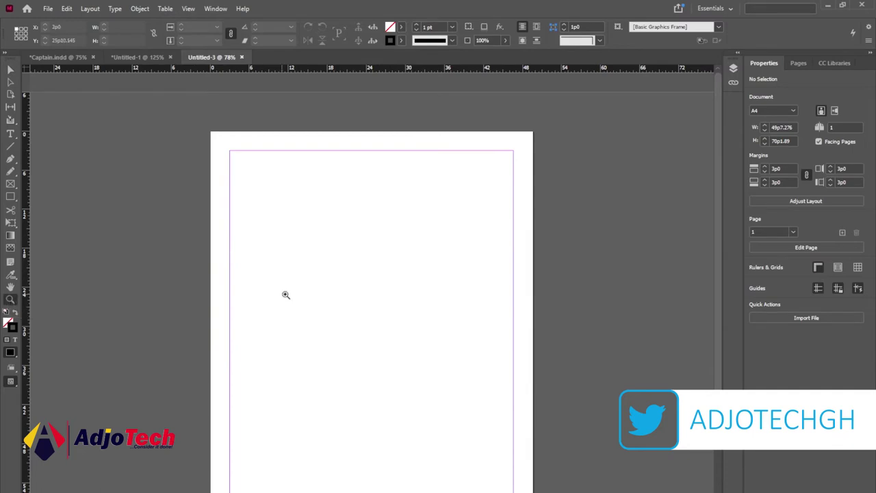
left_click(329, 295)
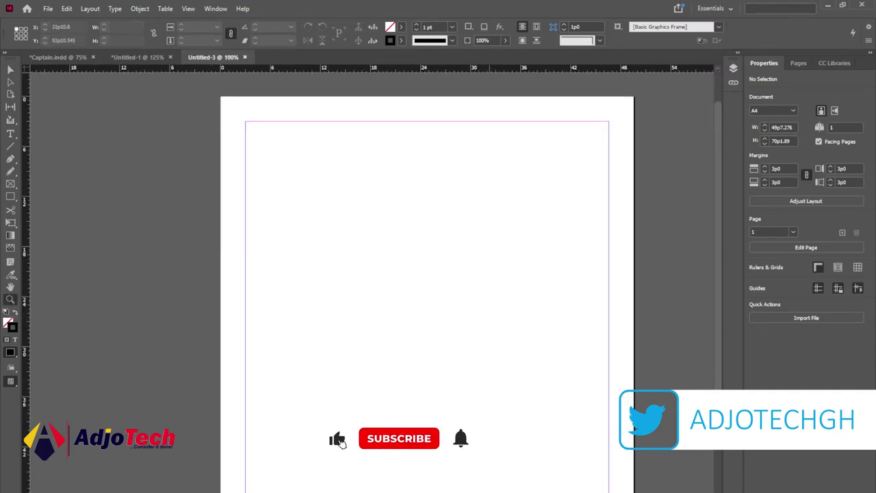
scroll(407, 365, "right", 2)
left_click(407, 365)
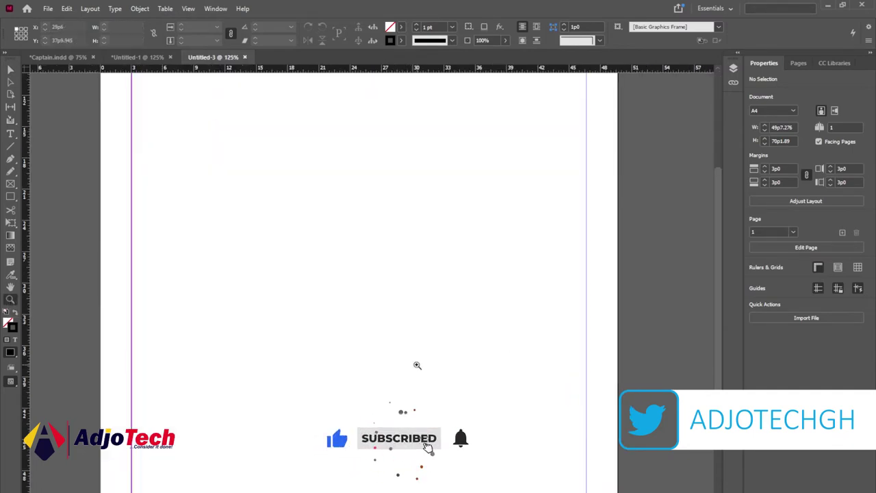
scroll(398, 350, "up", 3)
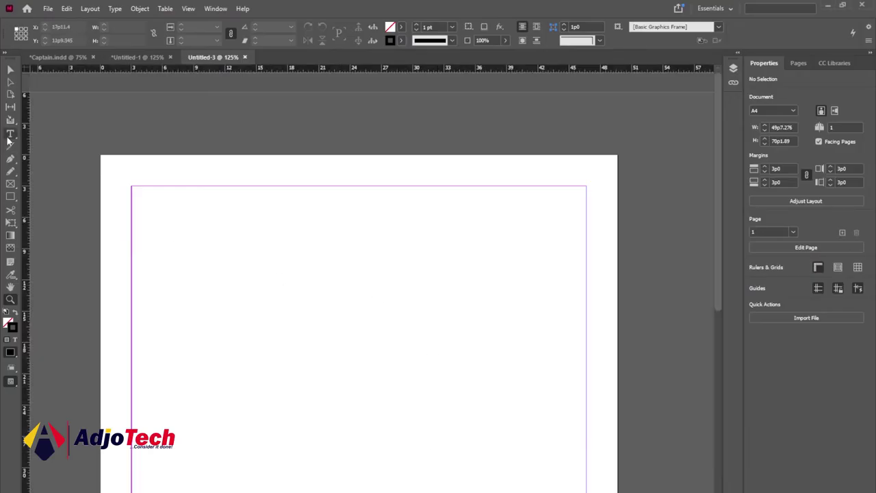
left_click(10, 135)
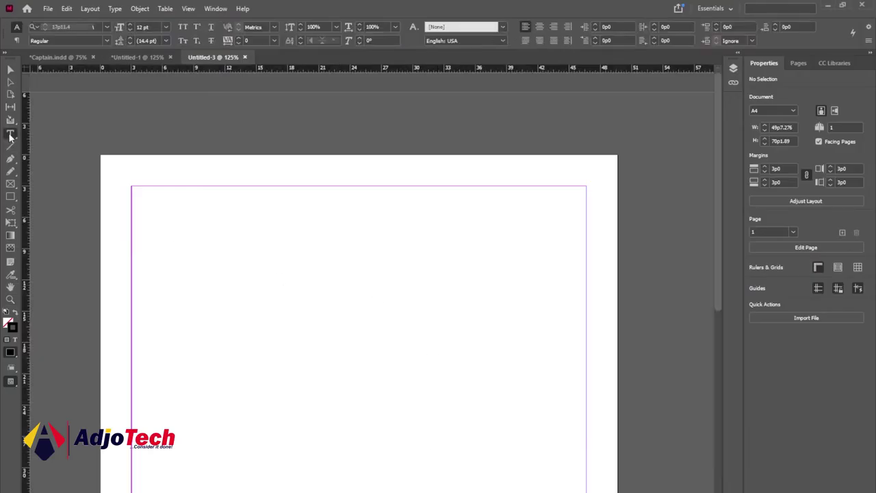
left_click_drag(199, 205, 522, 271)
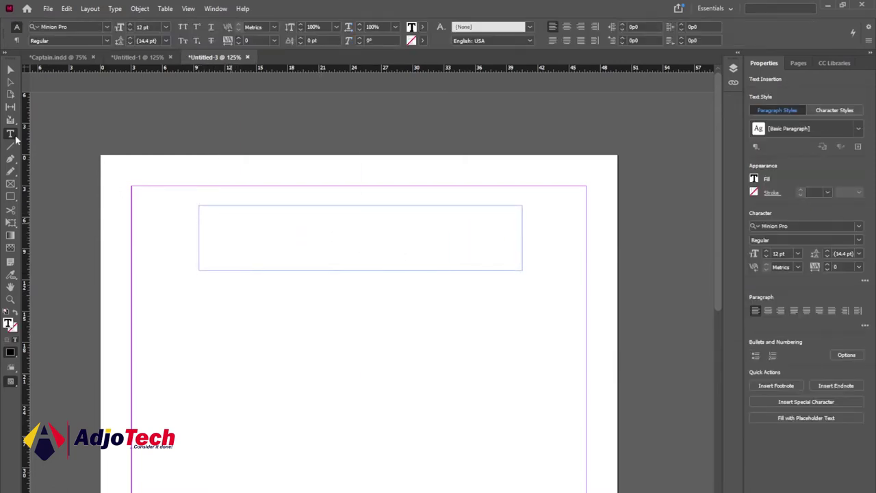
left_click(11, 69)
left_click(229, 241)
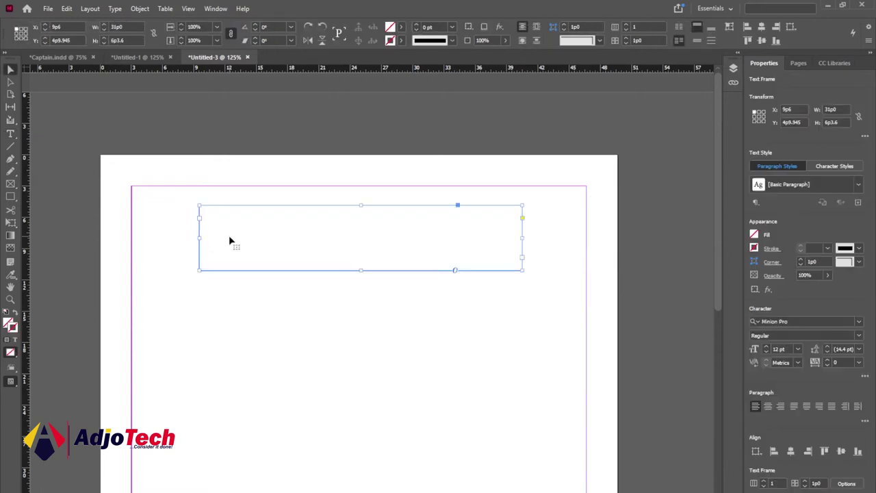
key("Delete")
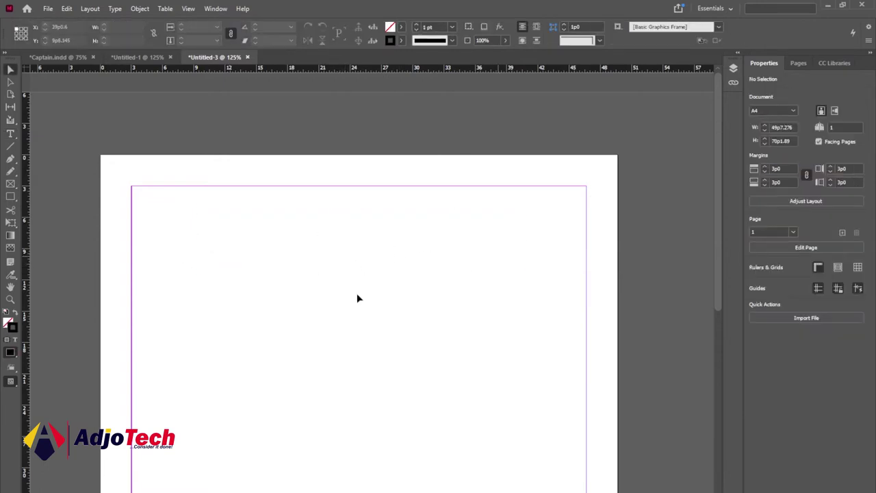
Step: Draw a small text frame just below the page's upper margin and enter the title SAMPLE SURVEY
left_click(11, 135)
left_click_drag(246, 214, 368, 245)
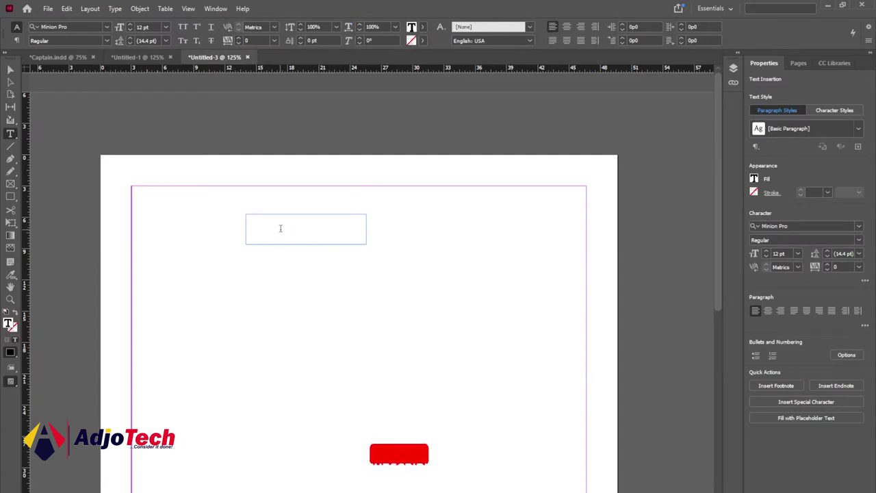
type("SAMPL")
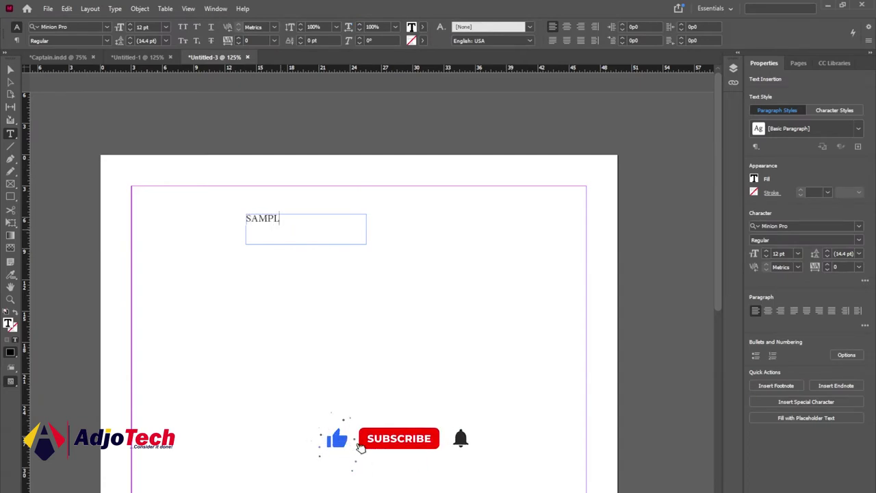
type("E SURVEY")
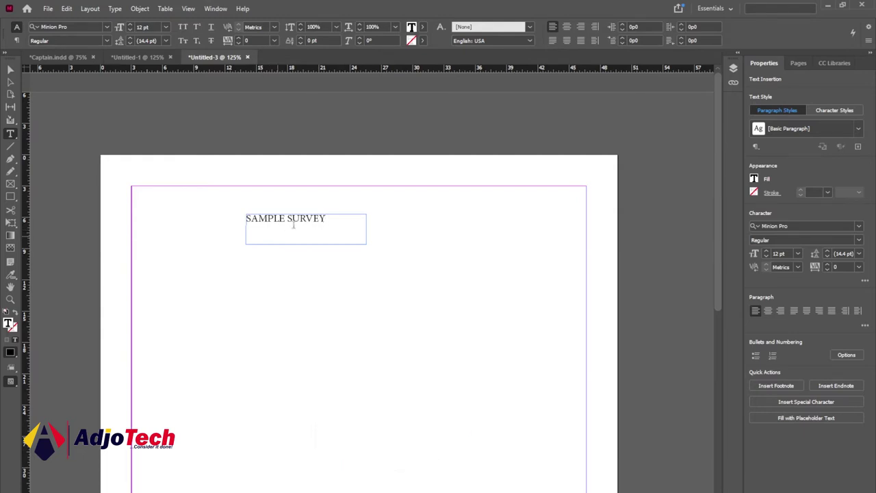
Step: Set the SAMPLE SURVEY title to the Impact font at 23 pt
left_click_drag(335, 218, 237, 212)
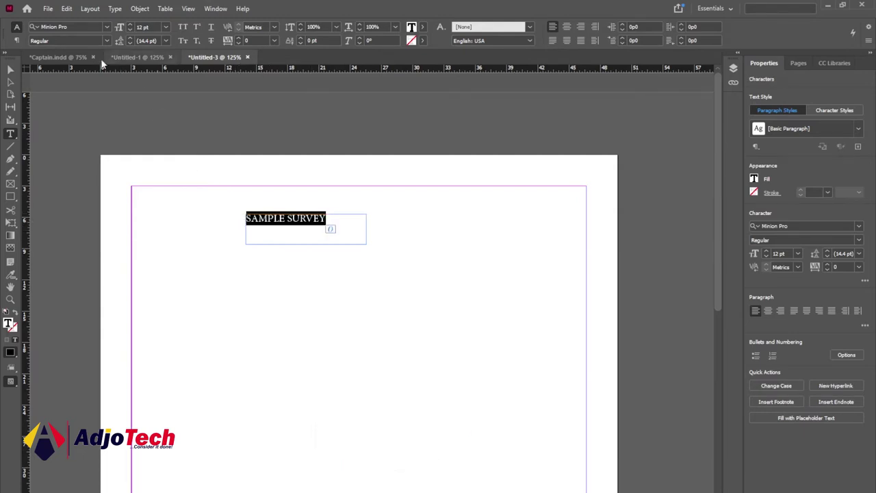
left_click(78, 26)
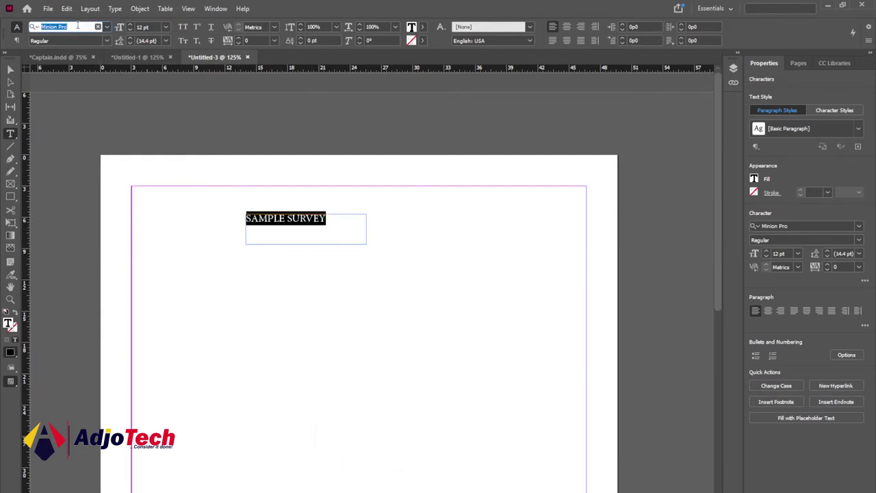
type("I")
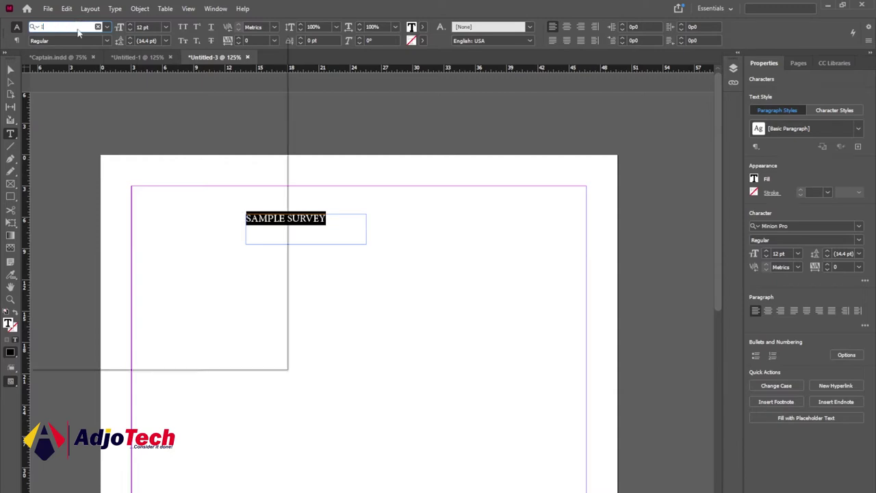
type("mp")
left_click(162, 73)
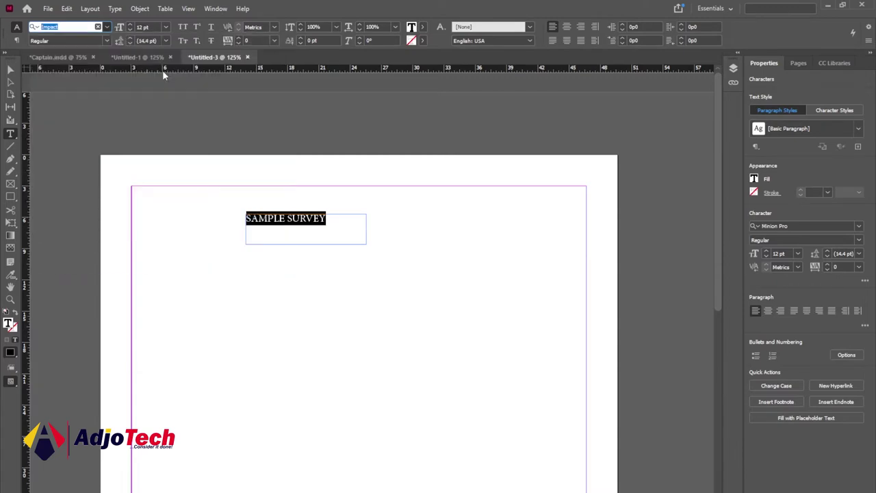
key("Return")
left_click(131, 25)
left_click(131, 25)
left_click(131, 24)
left_click(131, 24)
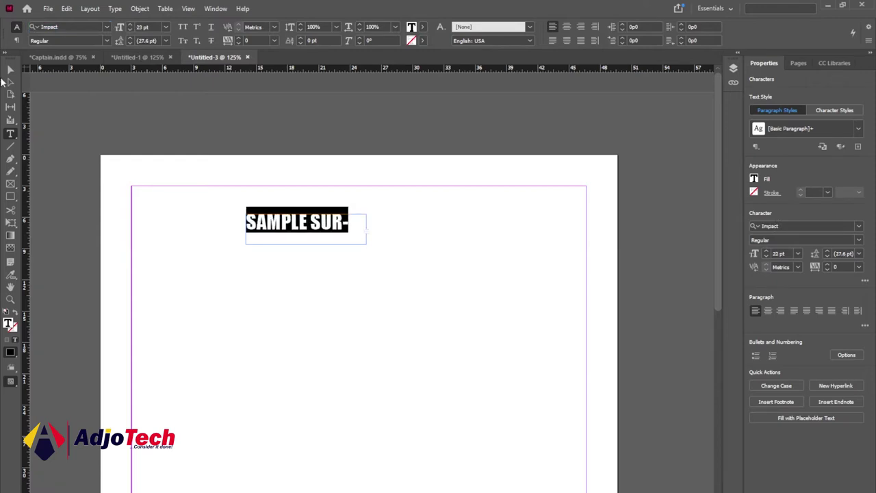
Step: Enlarge the title's text frame to about 25p wide and 4p7 high
left_click(10, 70)
left_click_drag(363, 242, 508, 261)
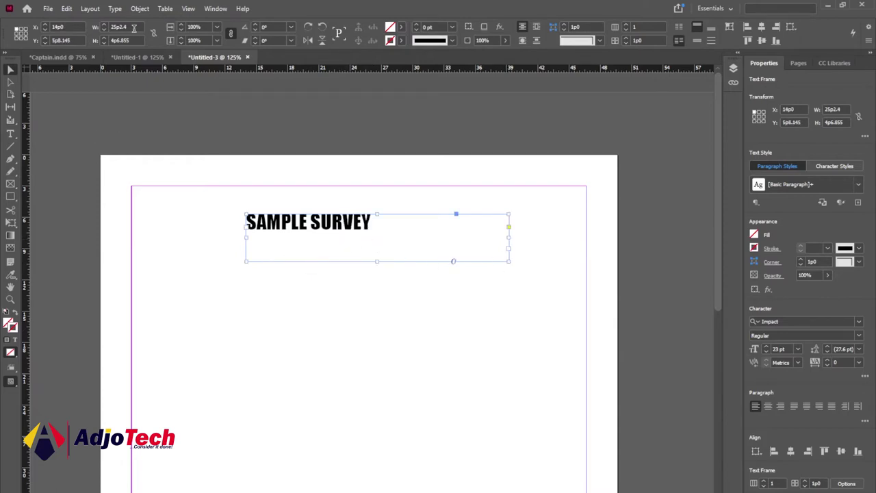
left_click(104, 26)
Step: Increase the title's font size until the text nearly fills the width of its frame
left_click(10, 133)
left_click(376, 223)
left_click_drag(376, 223, 186, 225)
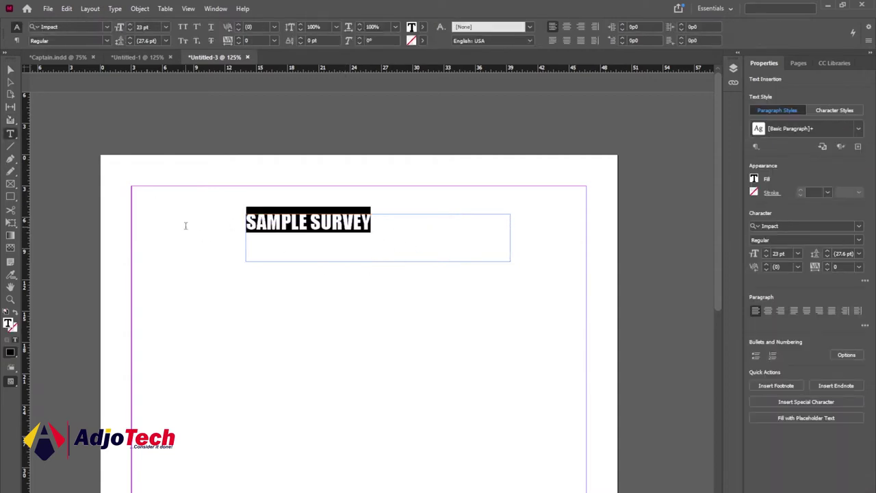
left_click(132, 24)
left_click(132, 24)
left_click(132, 24)
left_click(132, 24)
left_click(133, 24)
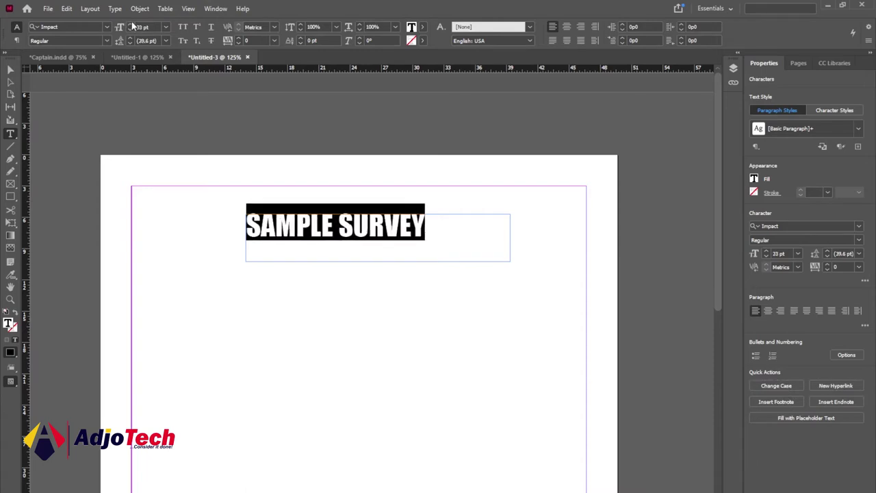
left_click(131, 24)
left_click(131, 24)
left_click(131, 25)
left_click(132, 24)
left_click(131, 24)
left_click(131, 25)
left_click(132, 25)
left_click(132, 25)
left_click(132, 25)
left_click(132, 25)
left_click(132, 26)
left_click(132, 25)
Step: Move the title frame slightly up and to the left so it sits roughly centred on the page, and deselect it
left_click(368, 236)
key("Escape")
left_click_drag(368, 236, 356, 232)
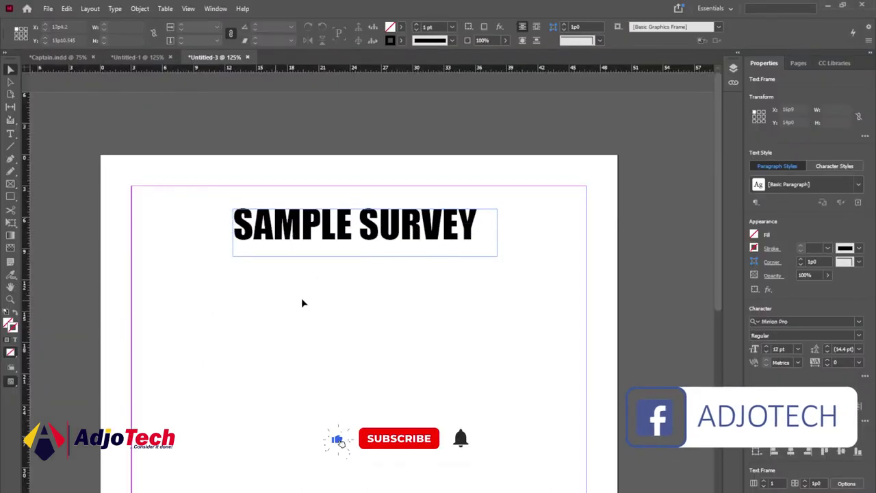
left_click(301, 299)
Step: Draw a wide text frame beneath the title and enter the first question, "1. What is your name?", followed by a new line
left_click(12, 134)
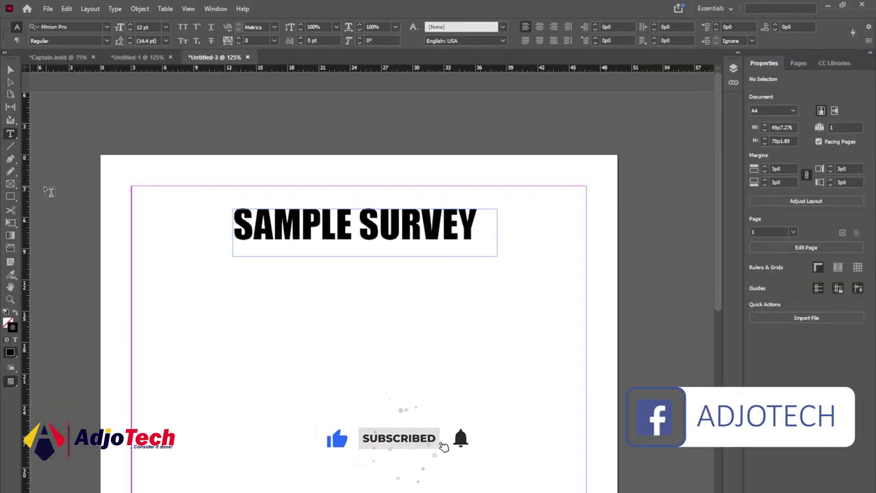
left_click_drag(153, 282, 567, 445)
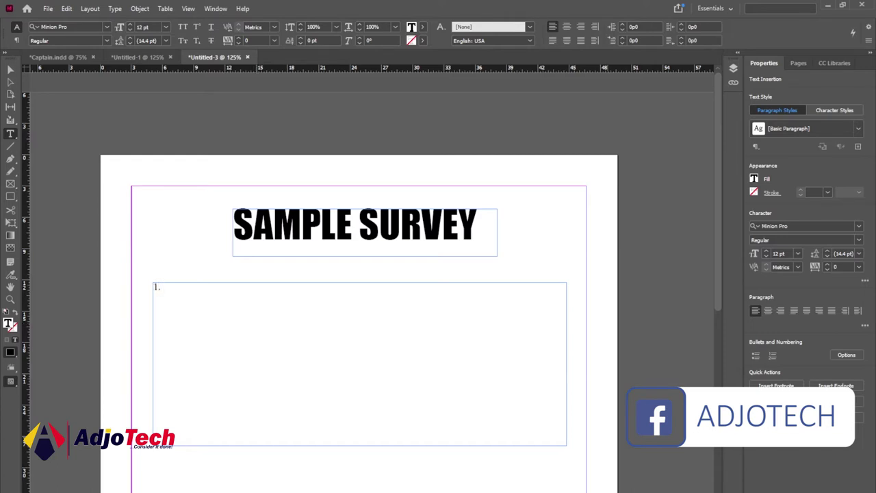
left_click(573, 473)
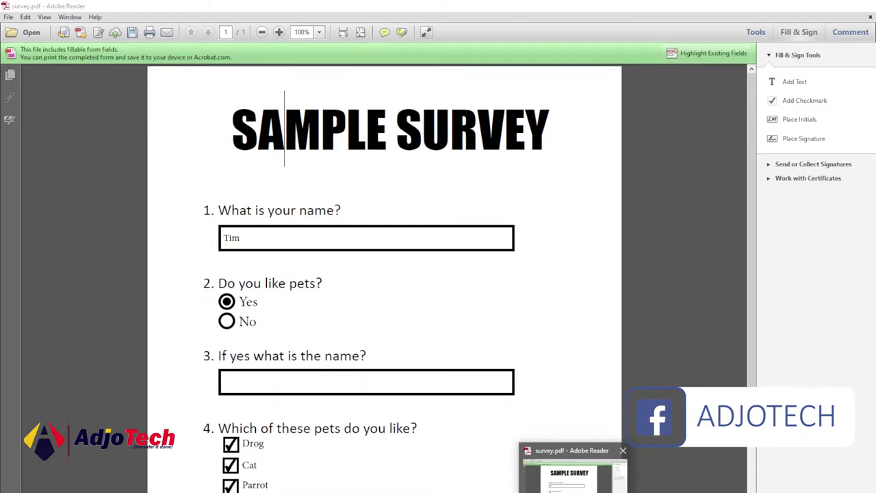
key("alt+Tab")
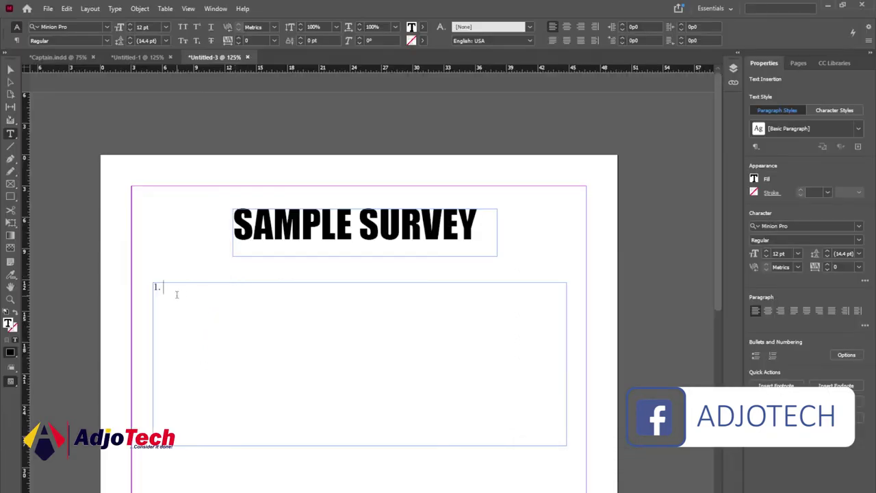
type("GA")
type("t is your name?")
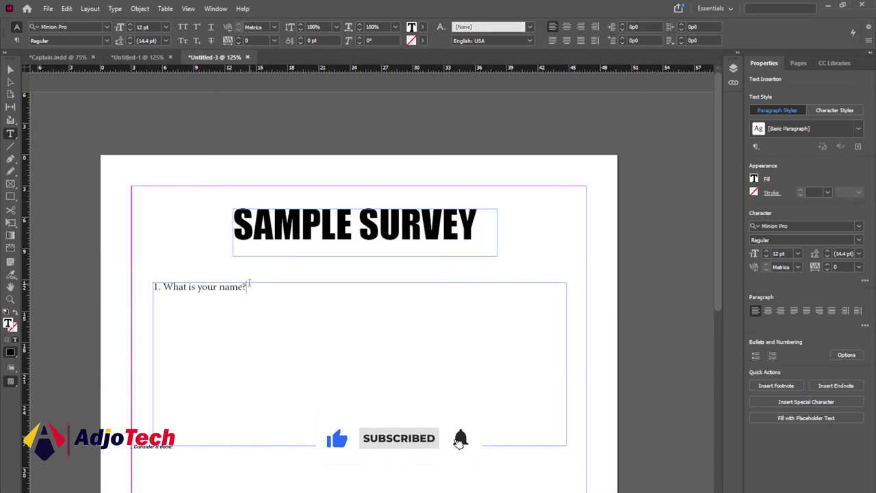
key("Return")
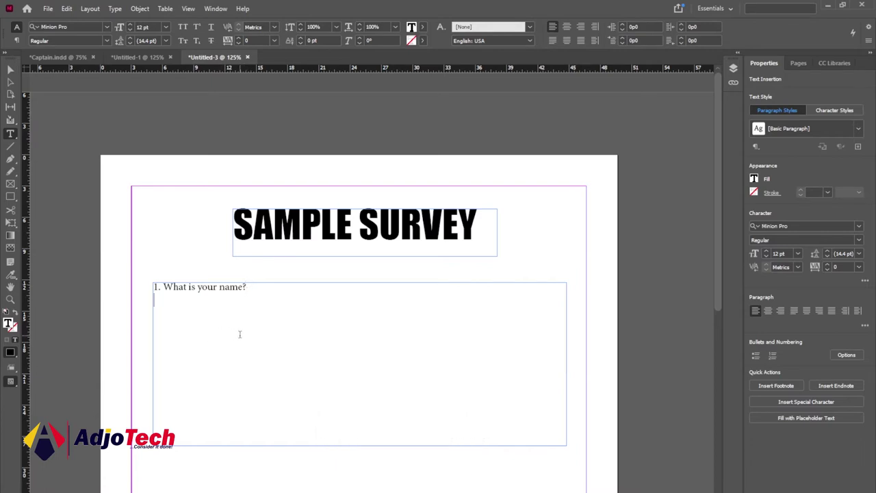
Step: Draw a rectangle about 18p4 wide and 1p11 high beneath the first question and set its stroke to 2 pt
left_click(10, 196)
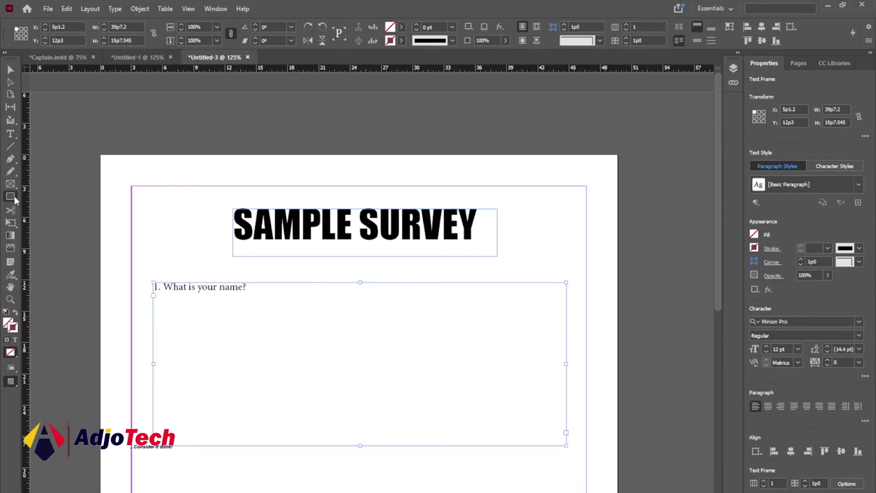
right_click(14, 198)
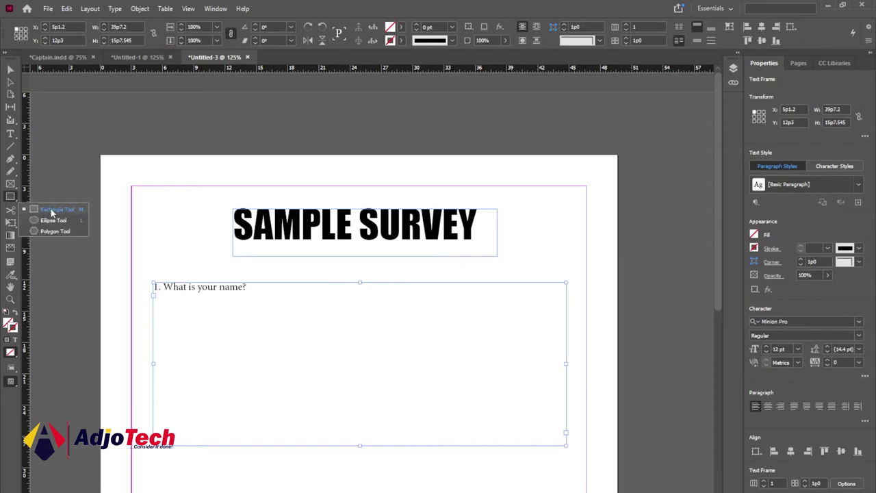
left_click(42, 207)
left_click_drag(171, 299, 363, 319)
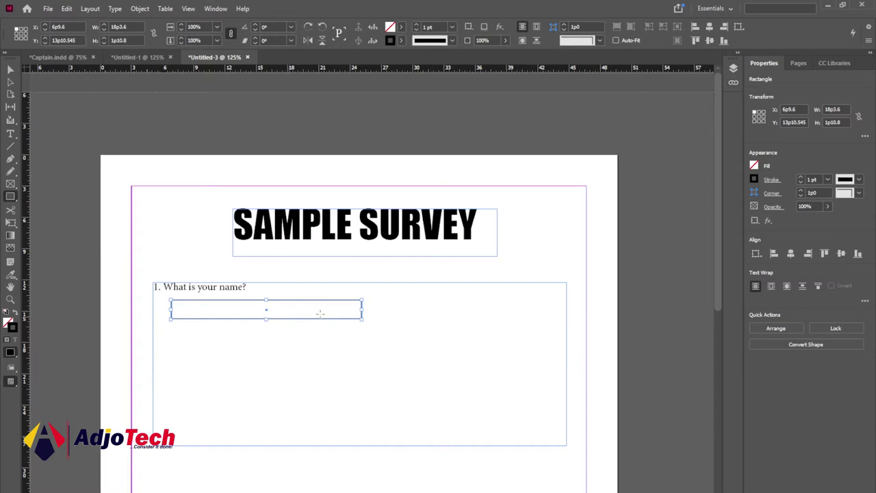
left_click(803, 177)
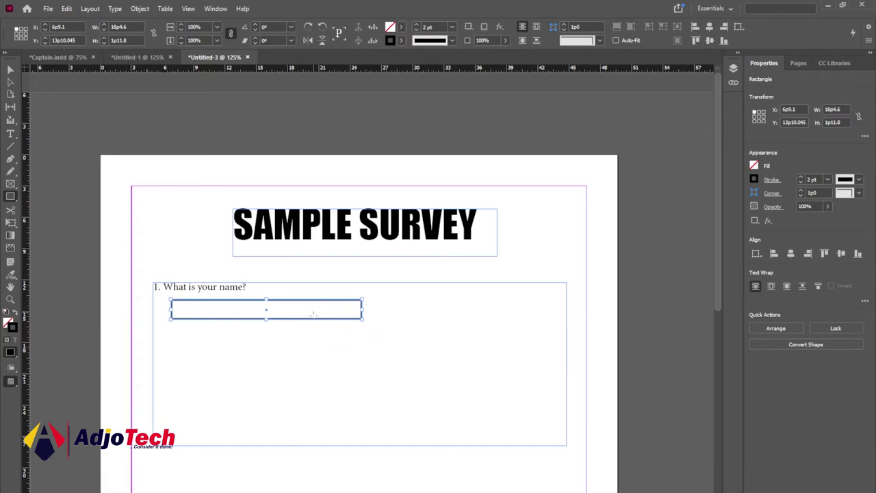
Step: Convert the rectangle beneath the first question to an interactive text field, keeping its default form settings
right_click(320, 314)
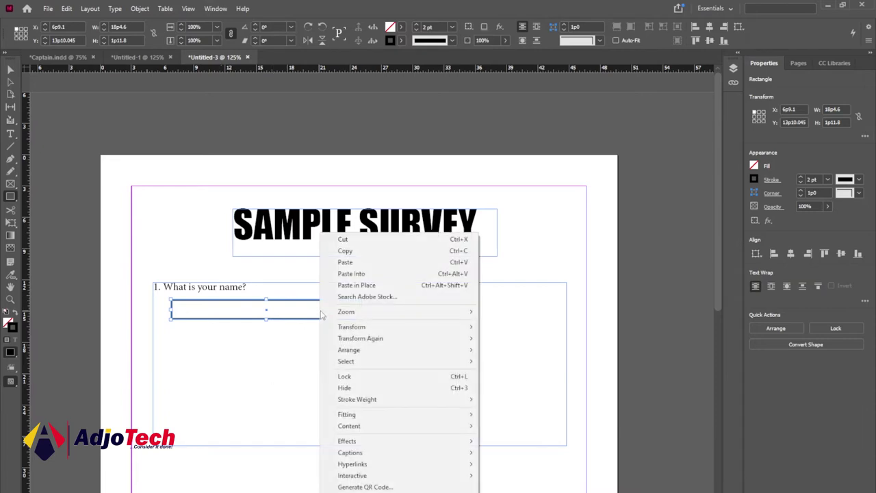
mouse_move(376, 478)
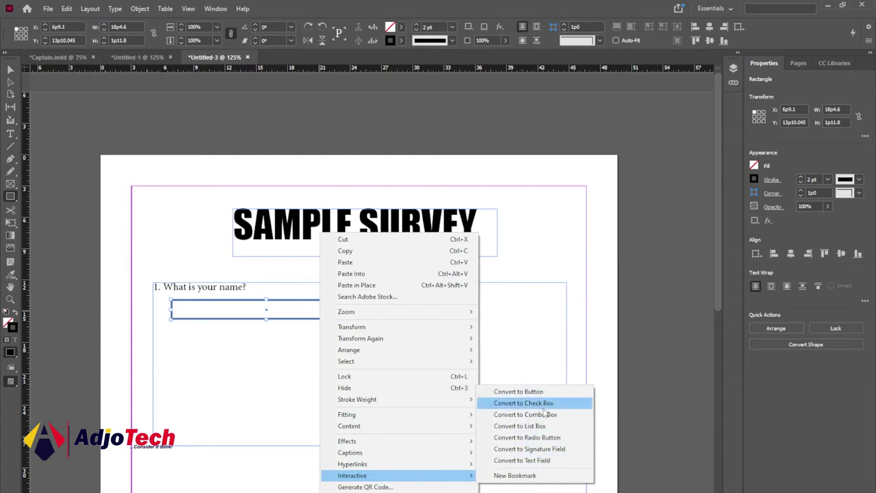
left_click(547, 464)
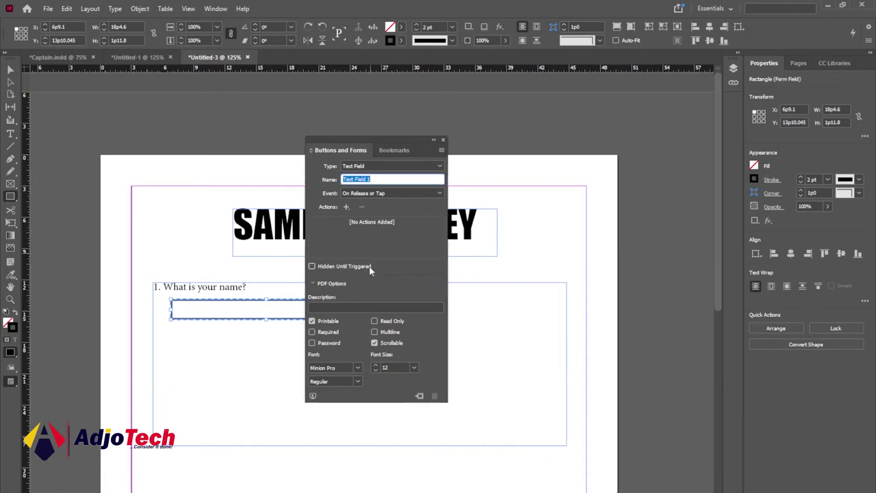
left_click(442, 141)
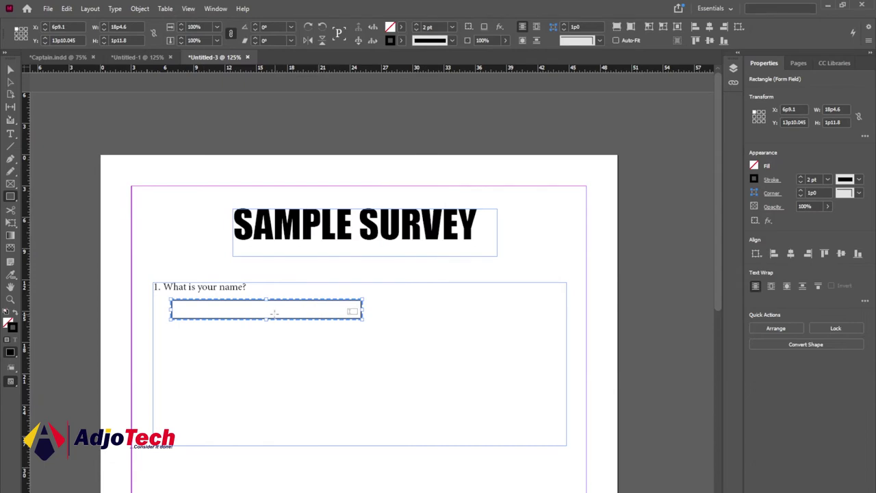
Step: Add the second question, "2. Do you like pets?", below the name field, checking the wording in survey.pdf in Adobe Reader
left_click(10, 69)
left_click(269, 354)
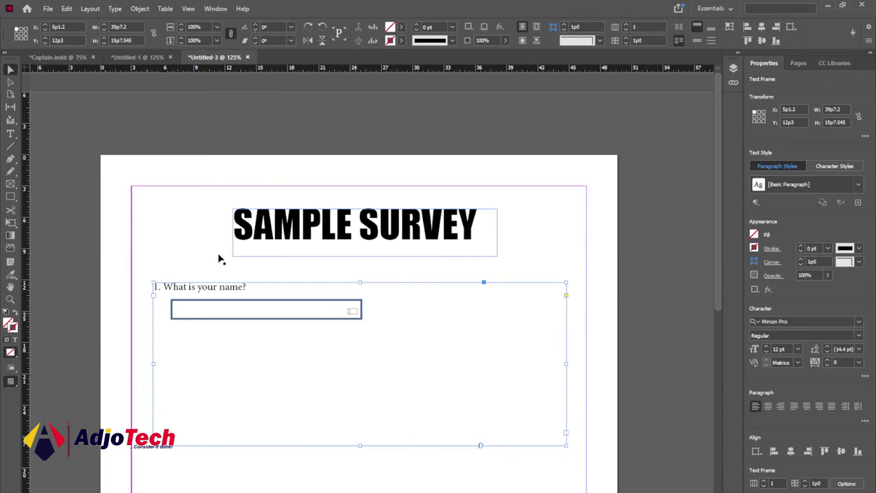
left_click(10, 134)
left_click(247, 287)
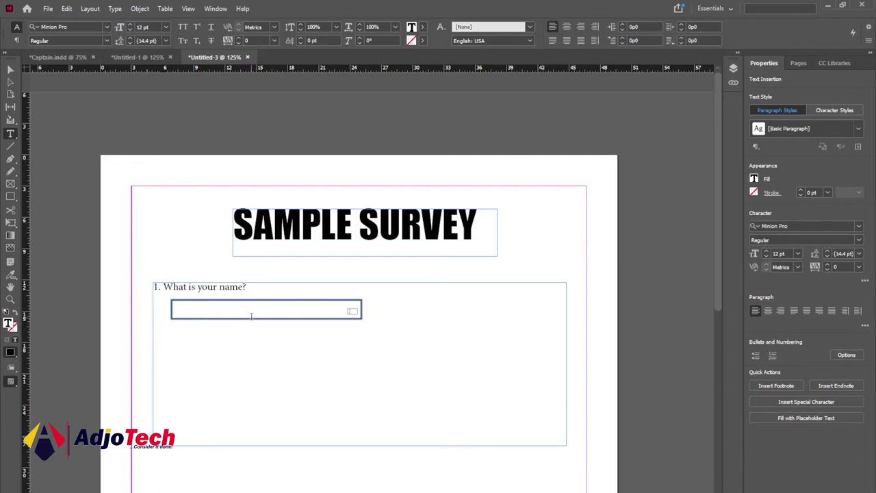
type("2")
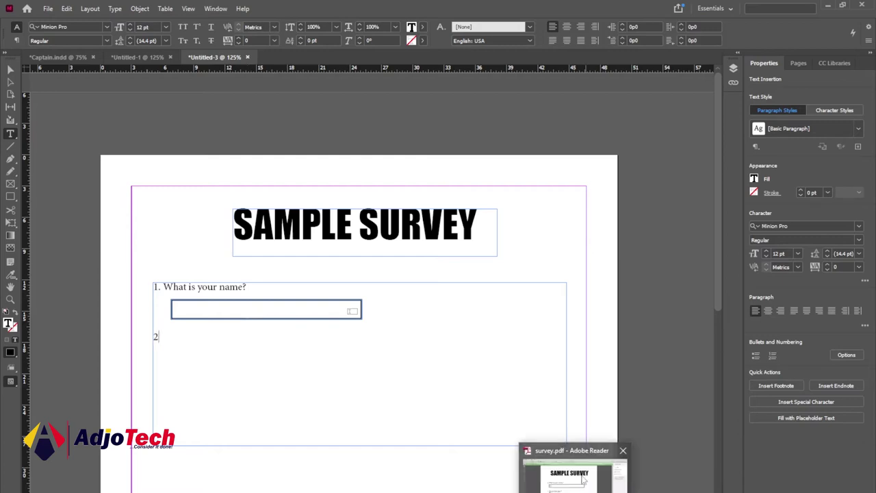
left_click(583, 481)
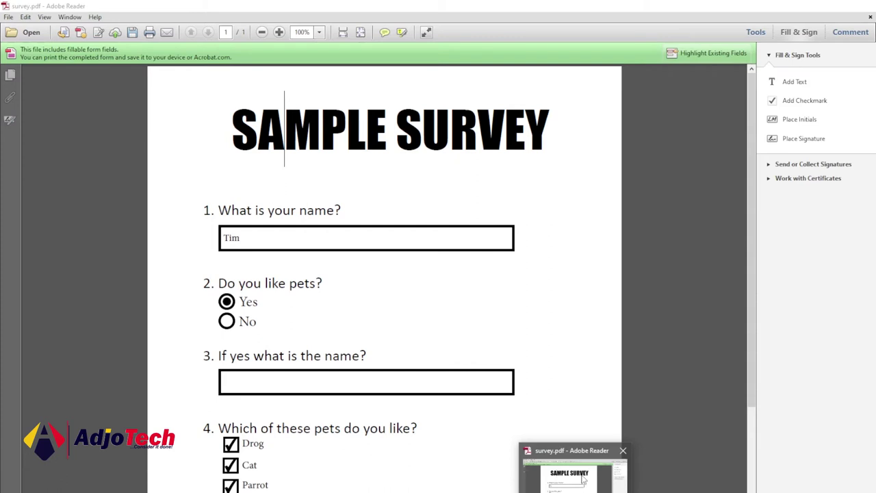
left_click(579, 469)
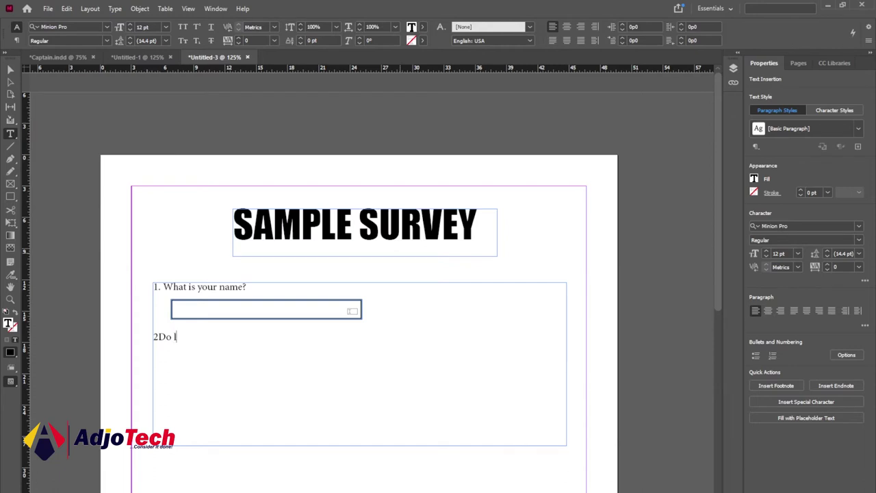
key("BackSpace")
type("Do")
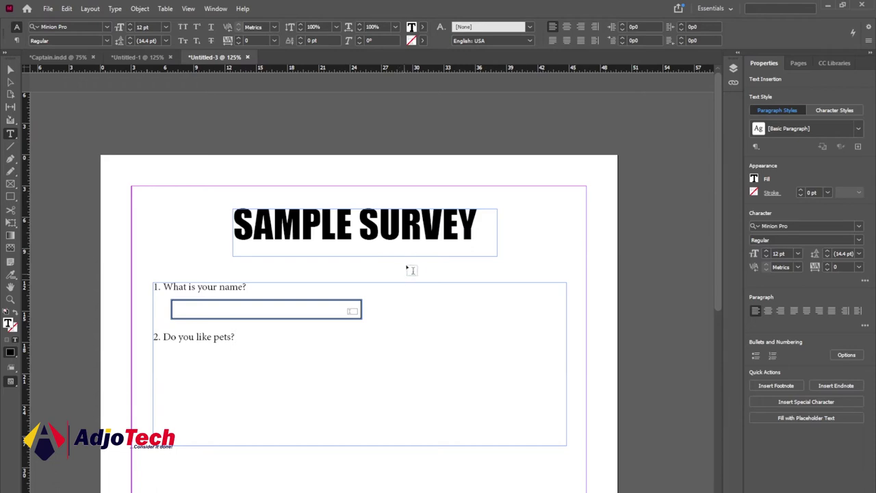
Step: Draw a circle about 1p4 in diameter beneath the second question with the Ellipse tool and set its stroke to 3 pt
left_click(11, 198)
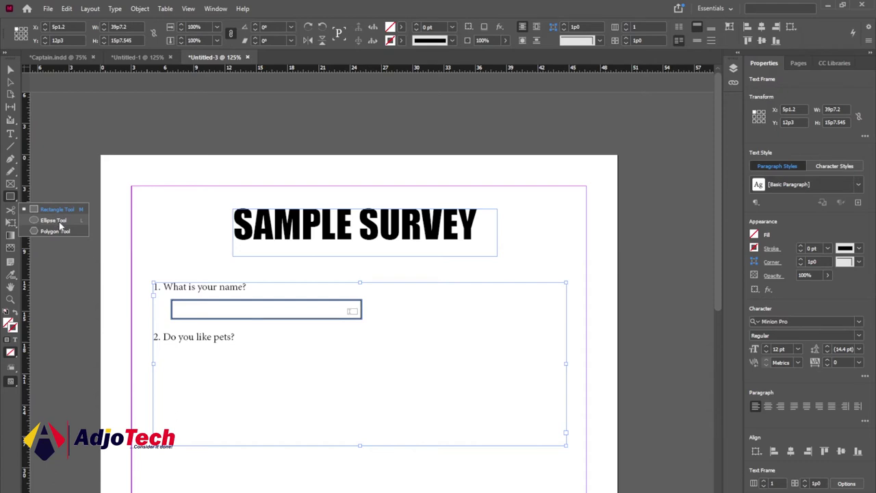
left_click(60, 222)
left_click_drag(165, 348, 178, 359)
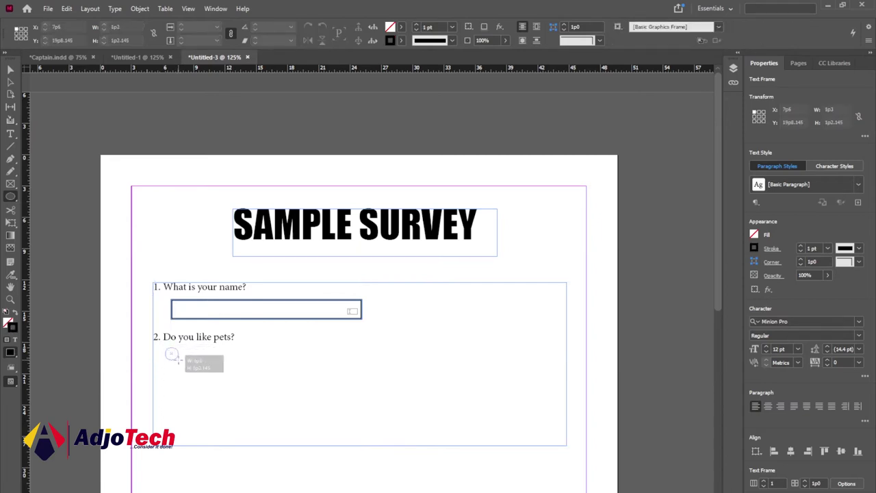
left_click_drag(178, 359, 182, 362)
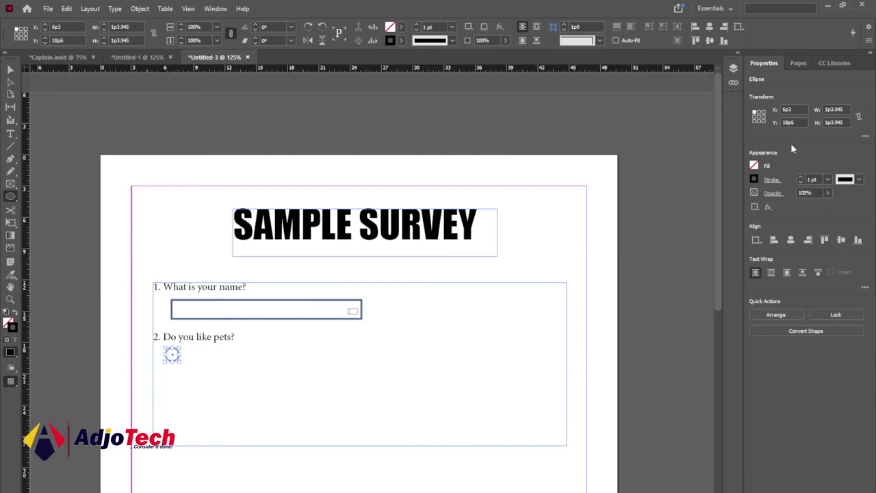
left_click(802, 177)
left_click(801, 177)
left_click(10, 69)
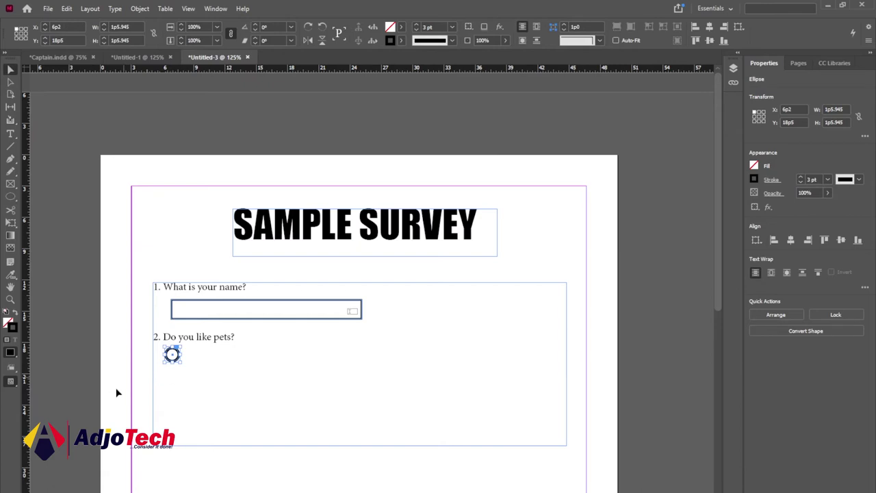
Step: Convert the circle beneath the second question to a radio button, keeping its default form settings, and deselect it
left_click(176, 367)
left_click_drag(172, 357, 172, 356)
left_click(172, 355)
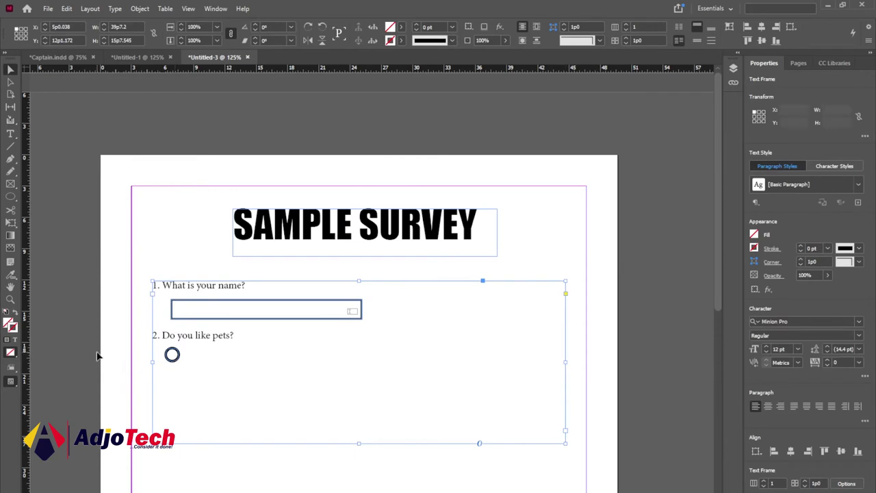
left_click(98, 354)
left_click(172, 358)
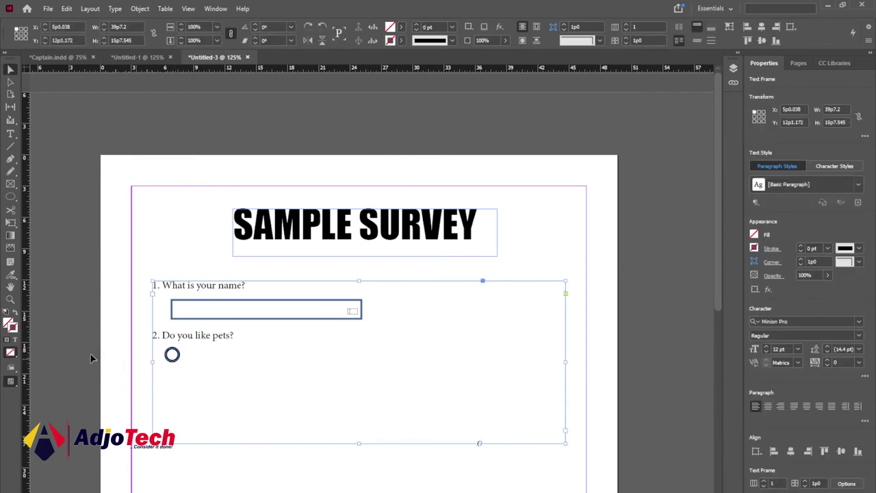
left_click(171, 362)
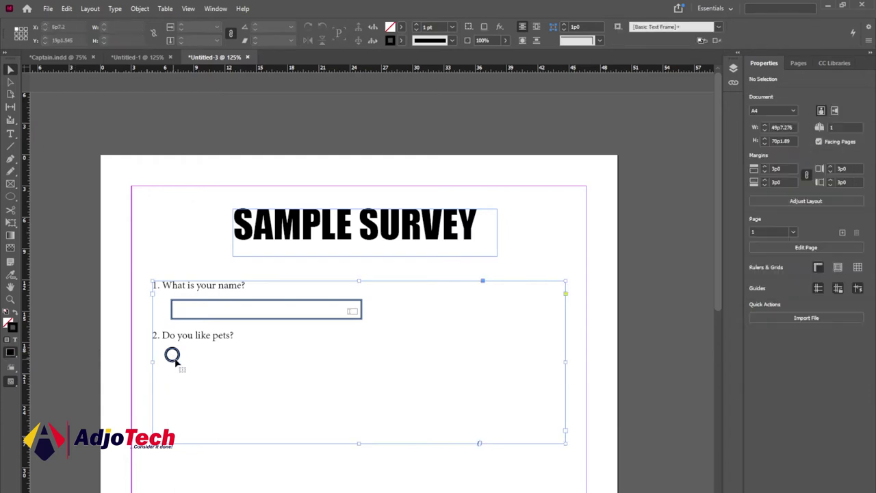
left_click(172, 358)
right_click(173, 359)
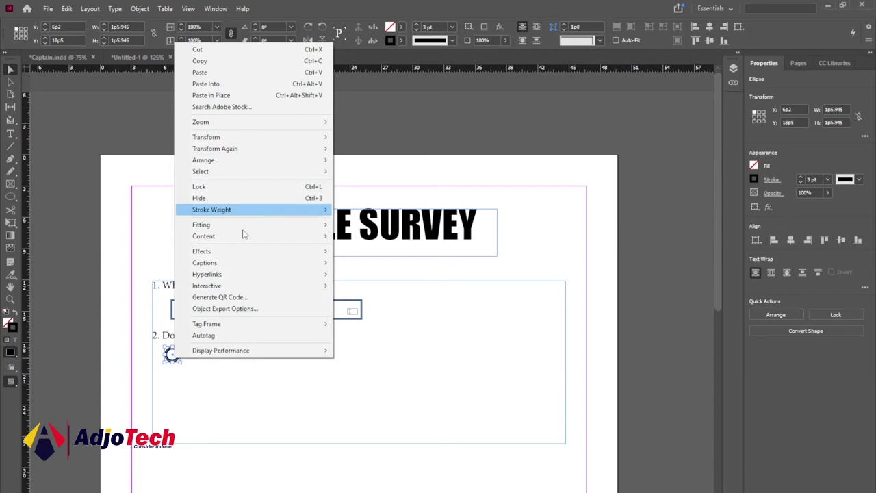
mouse_move(253, 288)
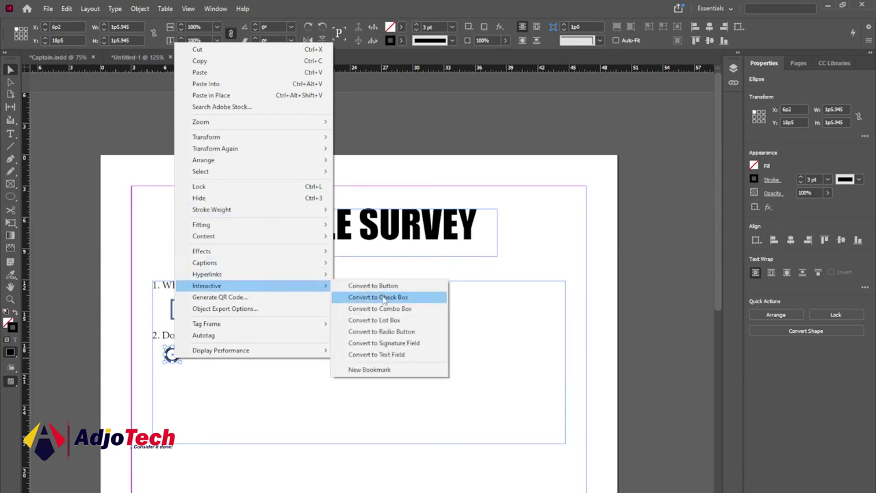
left_click(404, 332)
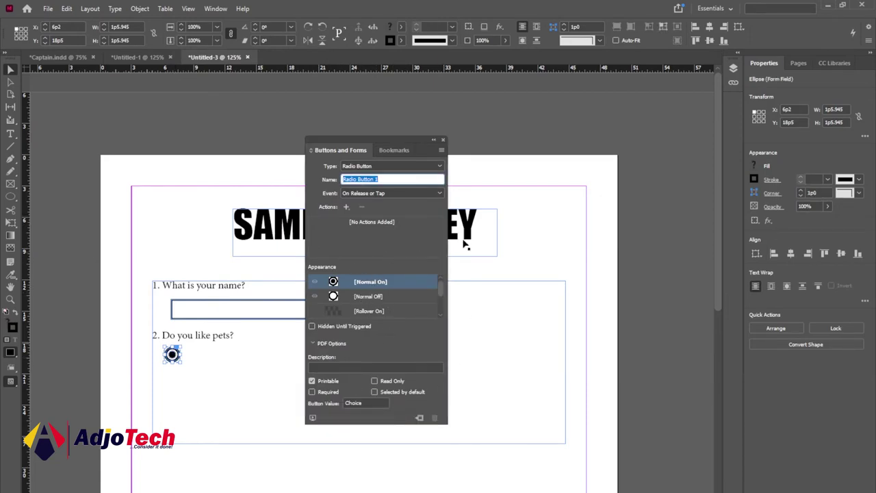
left_click(443, 140)
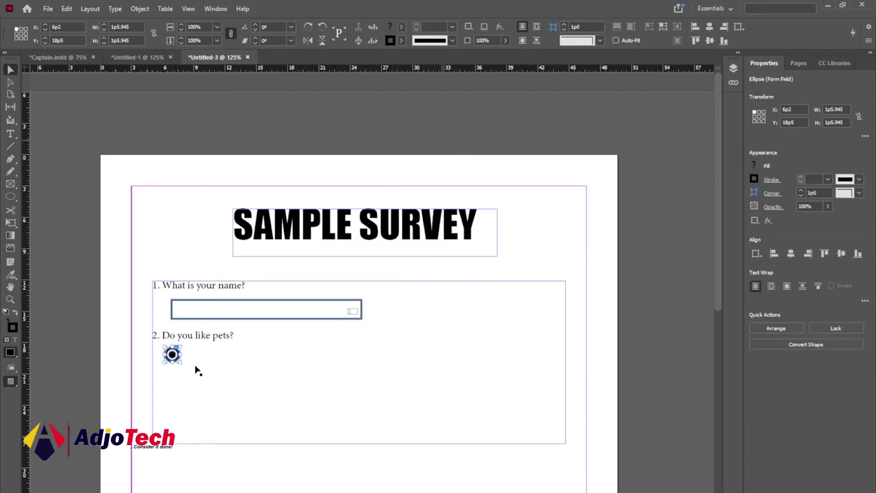
left_click(210, 377)
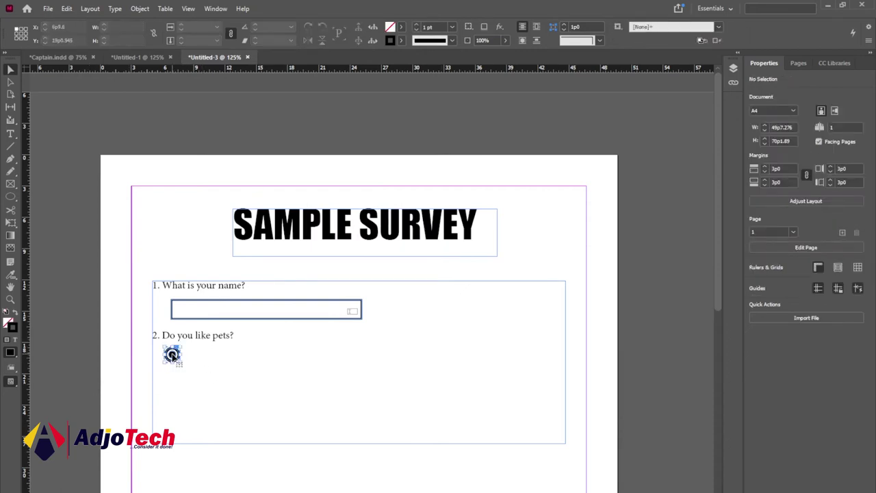
Step: Copy the radio button, paste the duplicate and align it directly below the original
left_click(172, 356)
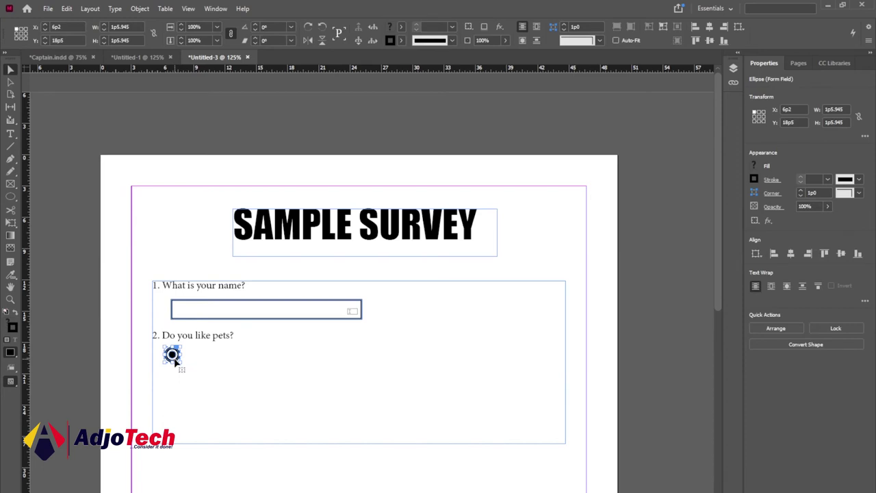
left_click(67, 10)
left_click(87, 59)
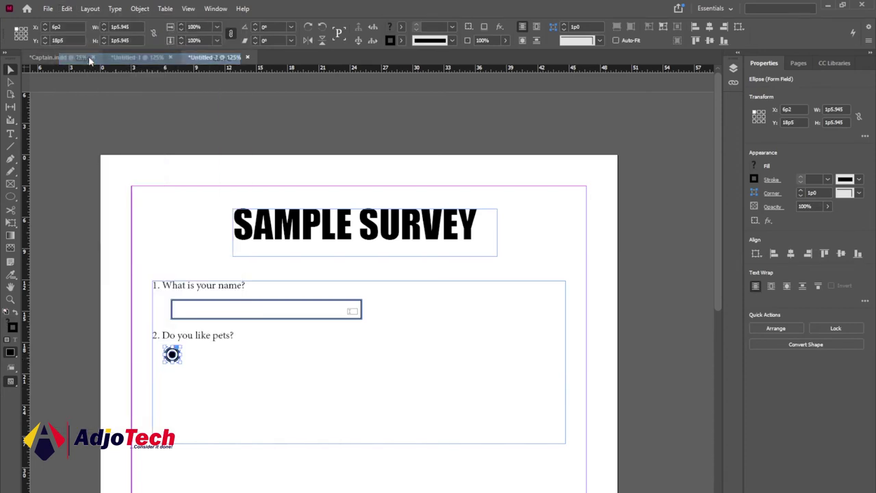
left_click(199, 391)
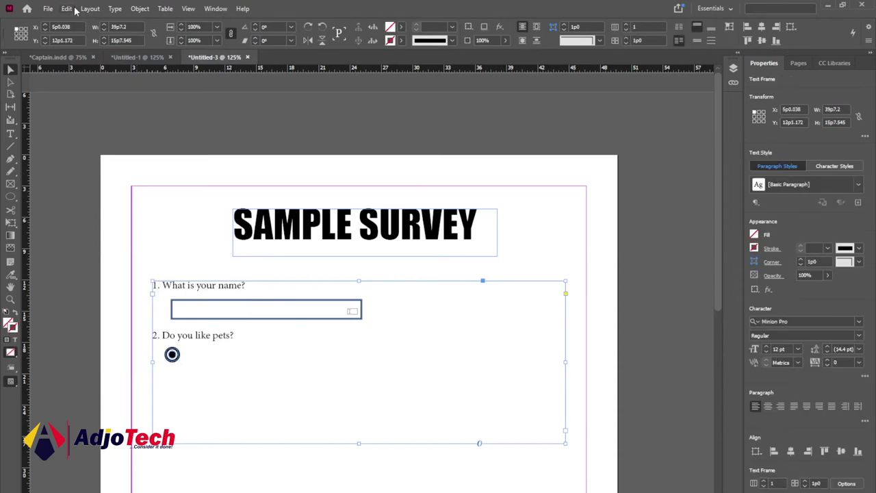
left_click(66, 9)
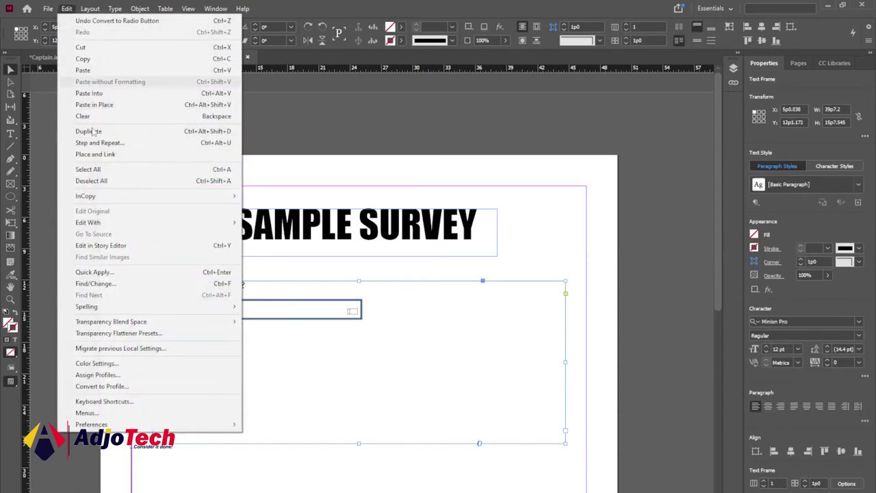
left_click(83, 70)
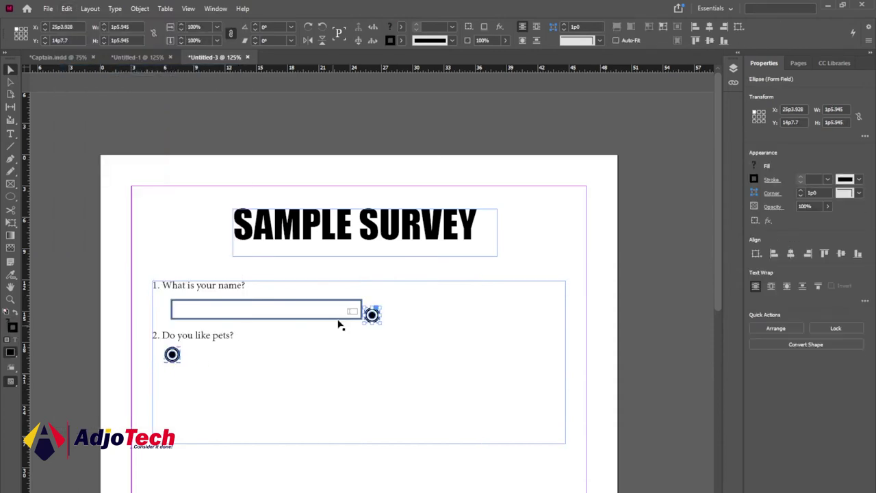
left_click_drag(374, 316, 178, 383)
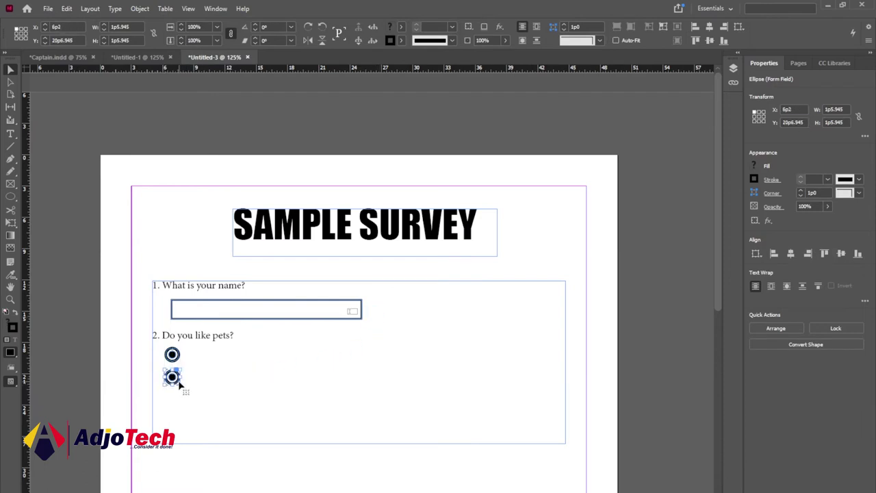
left_click(77, 393)
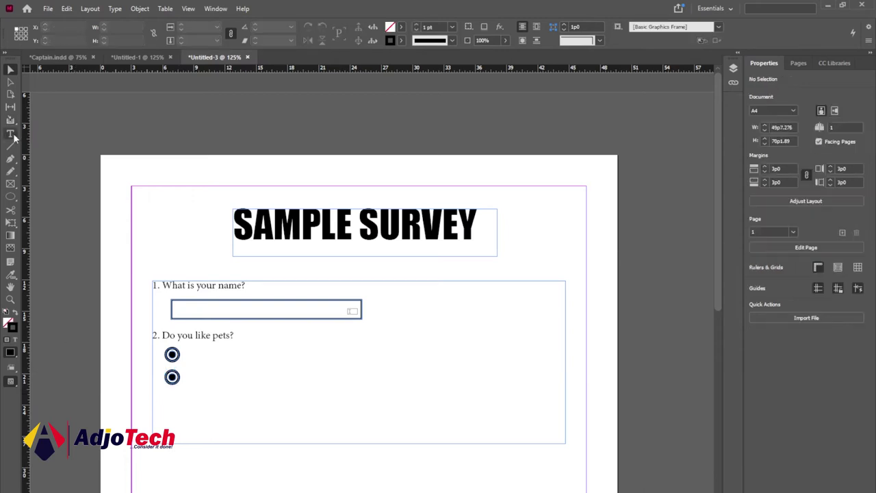
Step: Create a text frame about 3p8 wide and 2p high beside the title, enter "Yes" and set its font size to 20 pt
left_click(11, 133)
left_click_drag(158, 209, 196, 230)
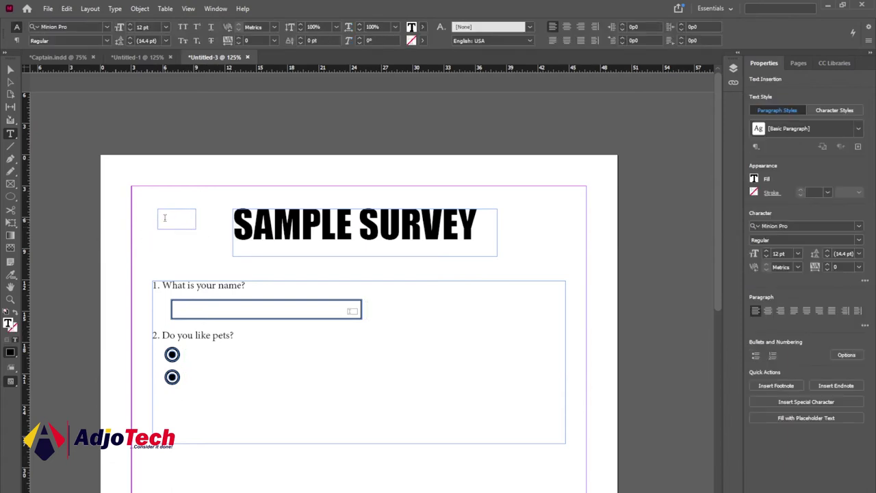
type("Y")
double_click(168, 213)
left_click(132, 27)
left_click(133, 27)
left_click(132, 27)
left_click(132, 27)
left_click(132, 27)
left_click(133, 27)
left_click(132, 27)
left_click(132, 28)
Step: Move the "Yes" label next to the upper radio button of the second question
left_click(10, 70)
left_click_drag(170, 224, 200, 358)
key("Right")
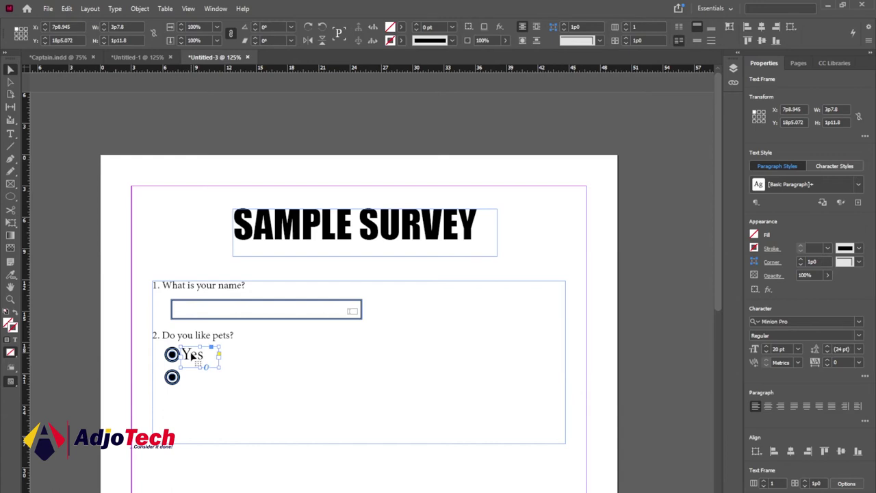
Step: Copy the "Yes" label, paste the duplicate and place it next to the lower radio button of the second question
left_click(66, 8)
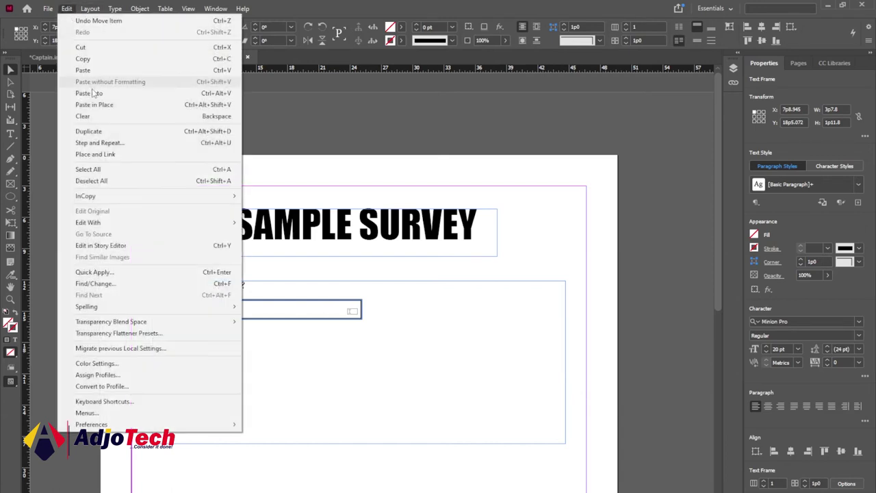
left_click(95, 60)
left_click(67, 8)
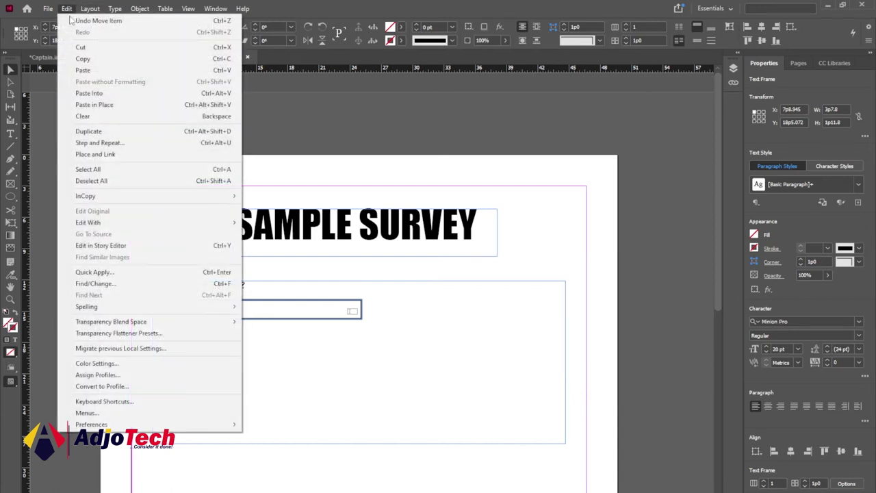
left_click(93, 71)
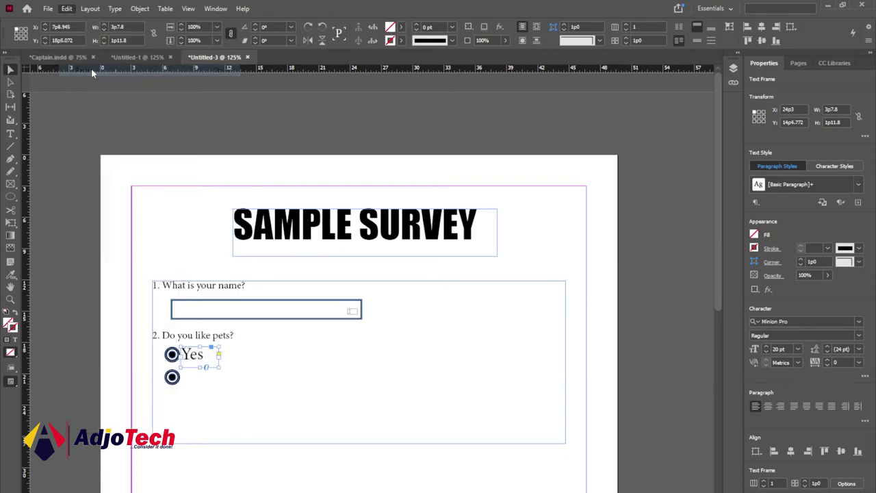
left_click_drag(359, 312, 199, 381)
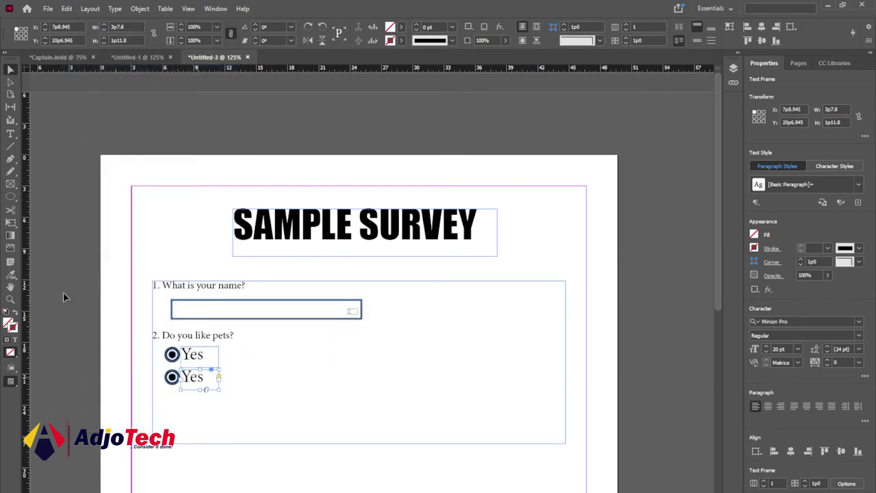
Step: Replace the text of the label beside the lower radio button with "No"
double_click(203, 379)
left_click(202, 379)
key("BackSpace")
key("BackSpace")
key("BackSpace")
type("No")
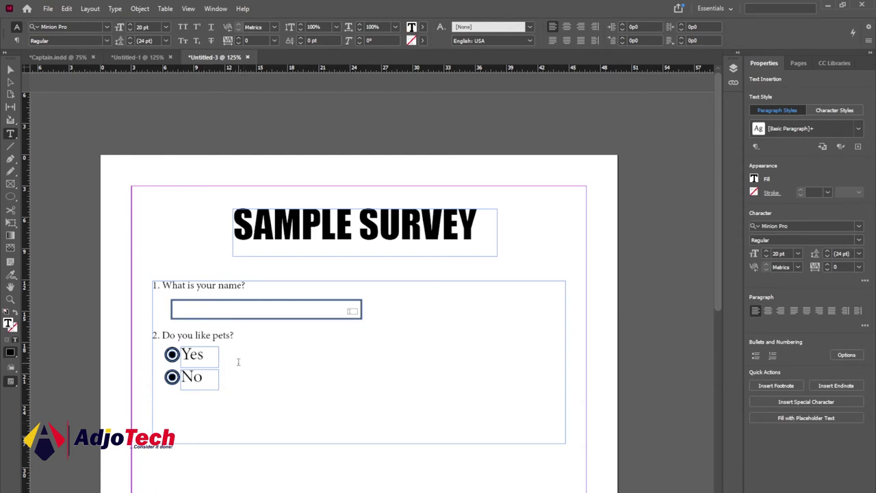
Step: Add the third question "If yes what is the name?" to the questions text frame, below the "No" option
scroll(420, 324, "down", 1)
scroll(420, 325, "down", 1)
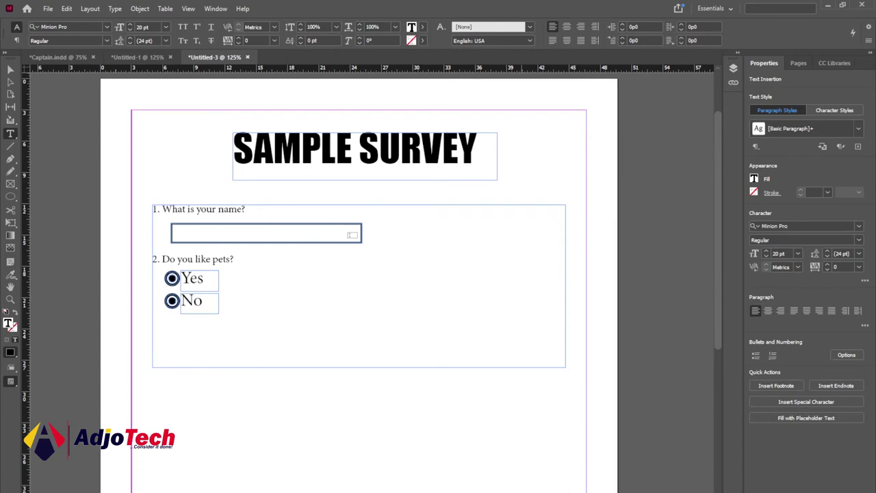
left_click(588, 483)
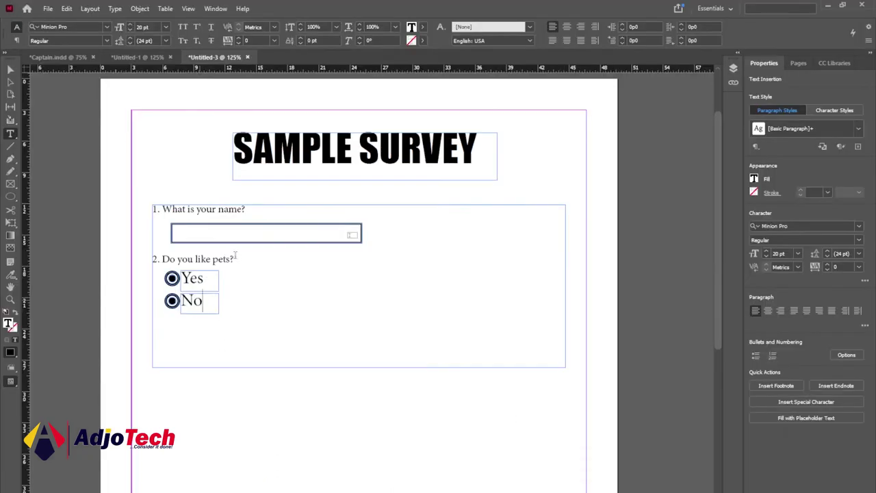
left_click(235, 257)
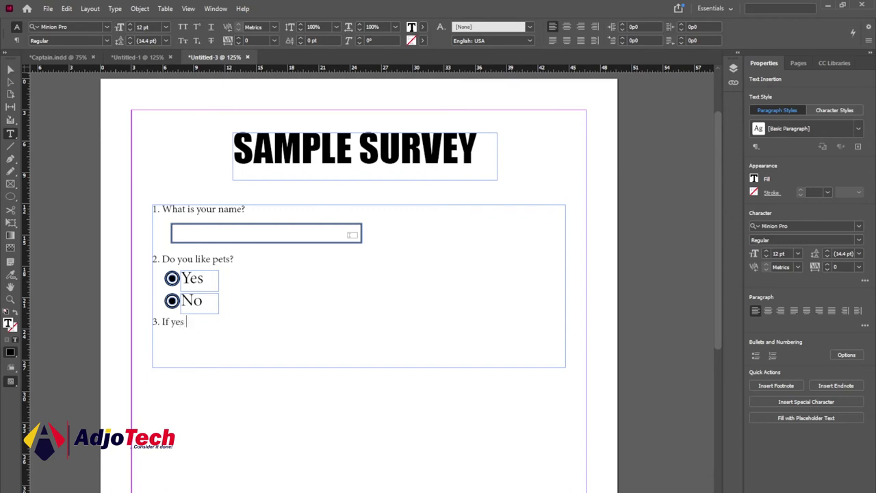
type("what is the name?")
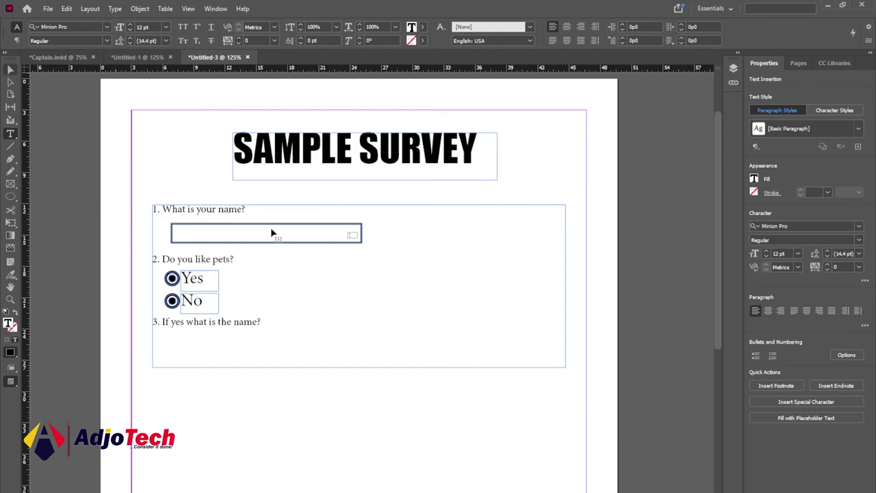
Step: Copy the text field under the first question, paste the duplicate and place it beneath the third question
key("Escape")
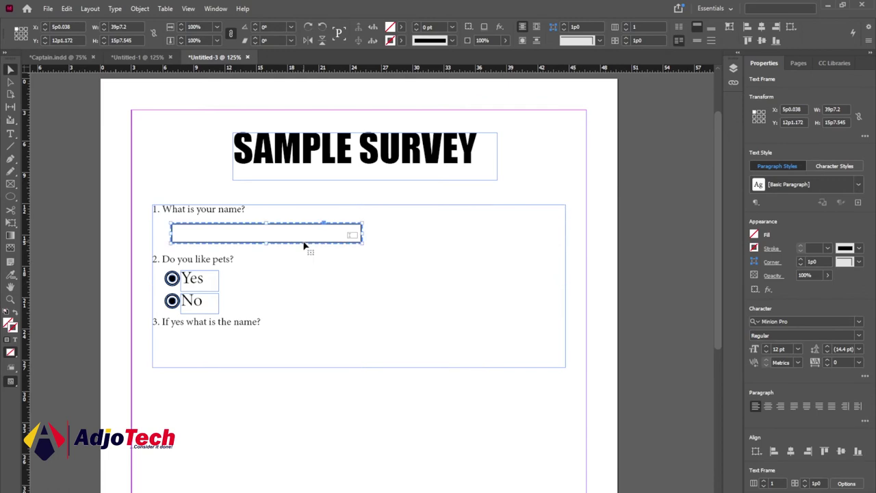
left_click(304, 245)
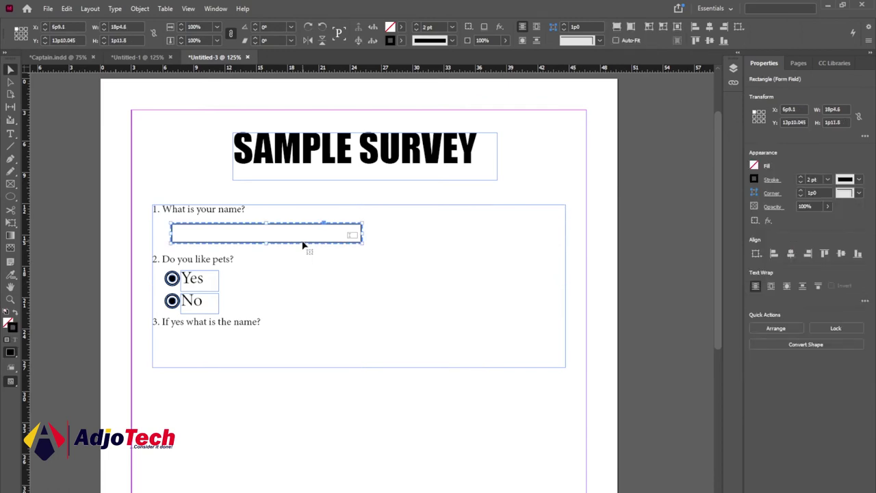
left_click(67, 8)
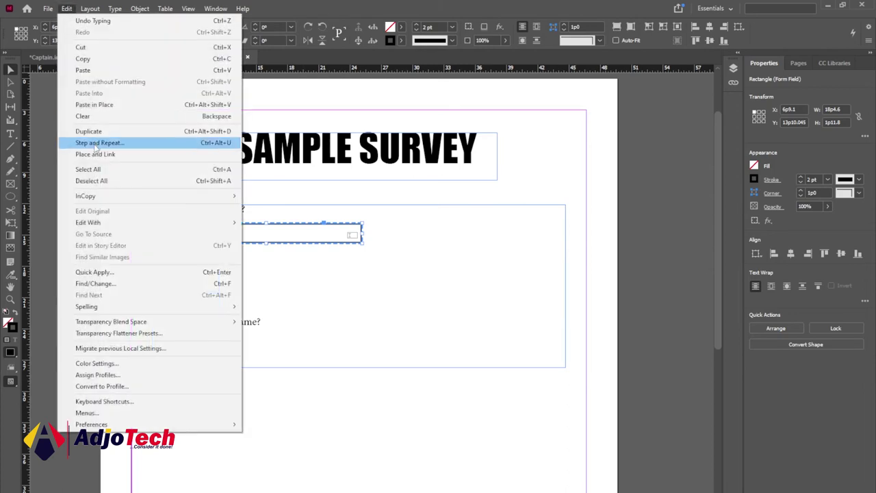
left_click(67, 8)
left_click(67, 9)
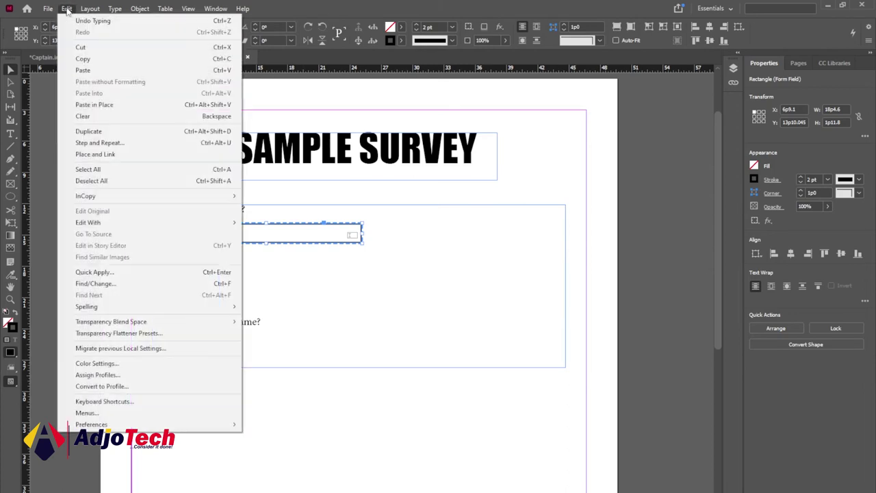
left_click(82, 70)
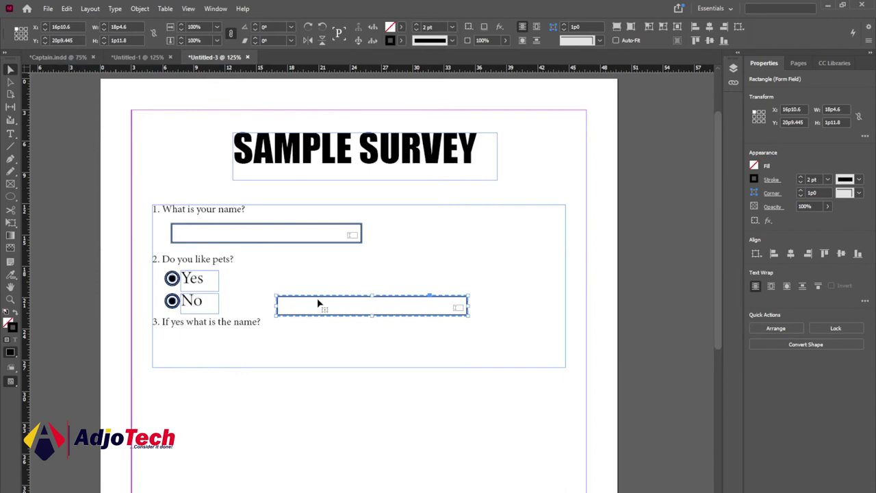
left_click_drag(318, 303, 206, 340)
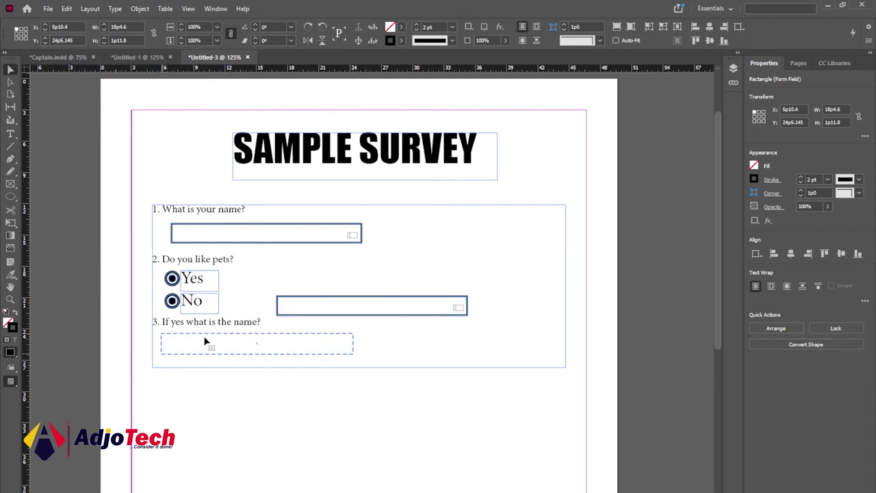
Step: Extend the questions text frame downward to about 25p5 high and add question 4, "Which of these pets do like?", below the second text field
left_click(320, 368)
left_click_drag(360, 367, 351, 470)
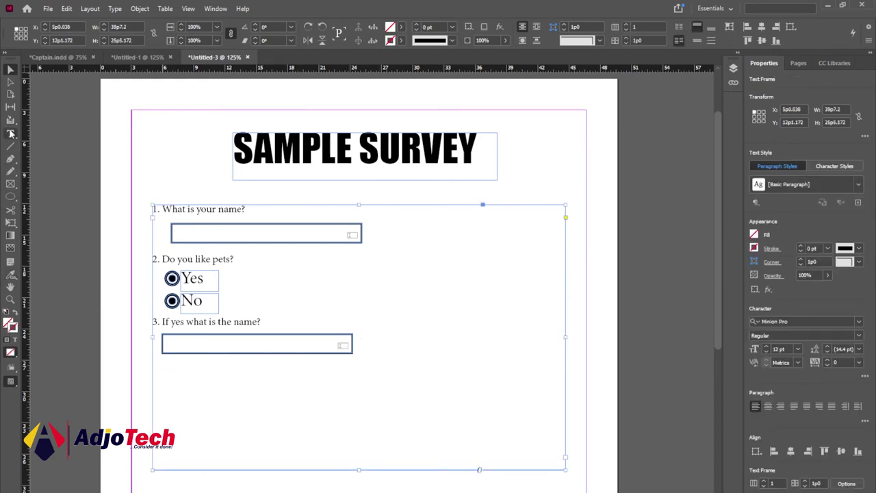
key("t")
left_click(262, 321)
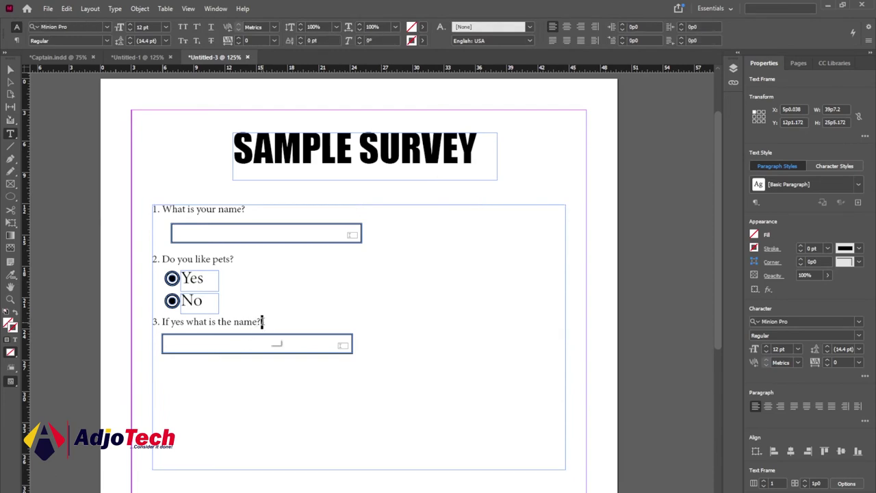
key("Return")
key("Return")
key("Return")
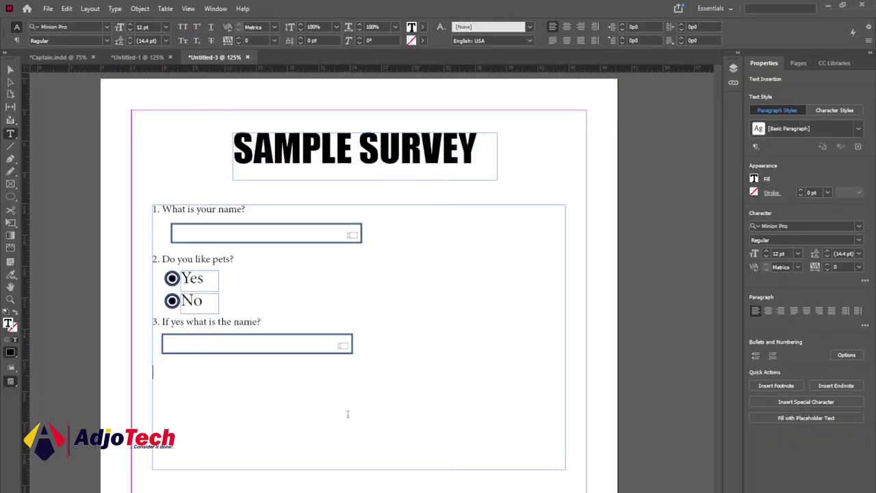
left_click(200, 391)
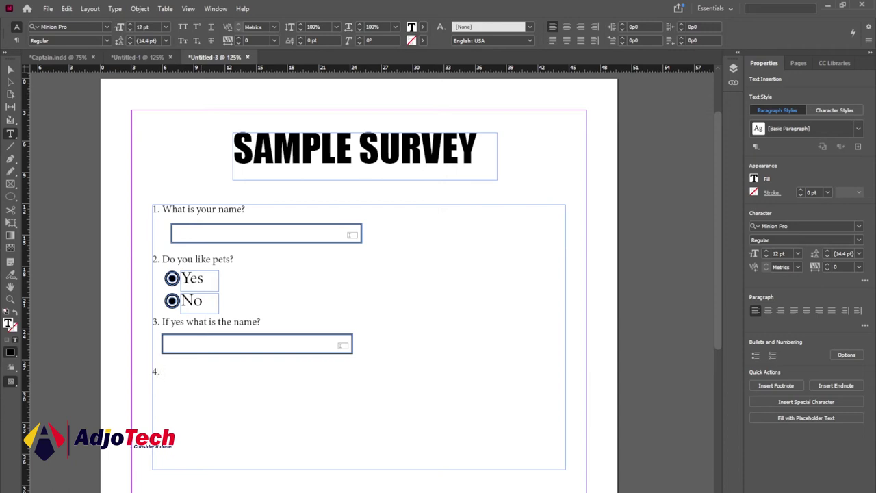
type("Which of these pets do like?")
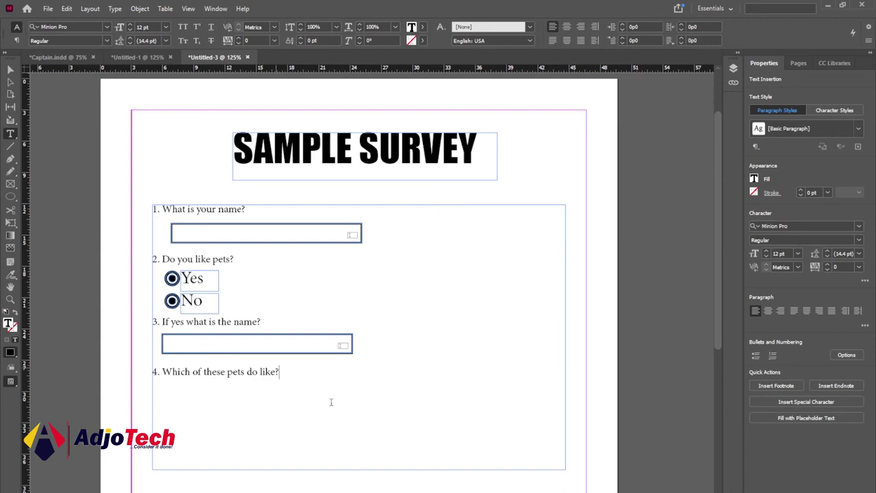
Step: Draw a small rectangle about 1p4 wide and 1p6 high beneath the fourth question and set its stroke to 3 pt
left_click_drag(9, 197, 49, 208)
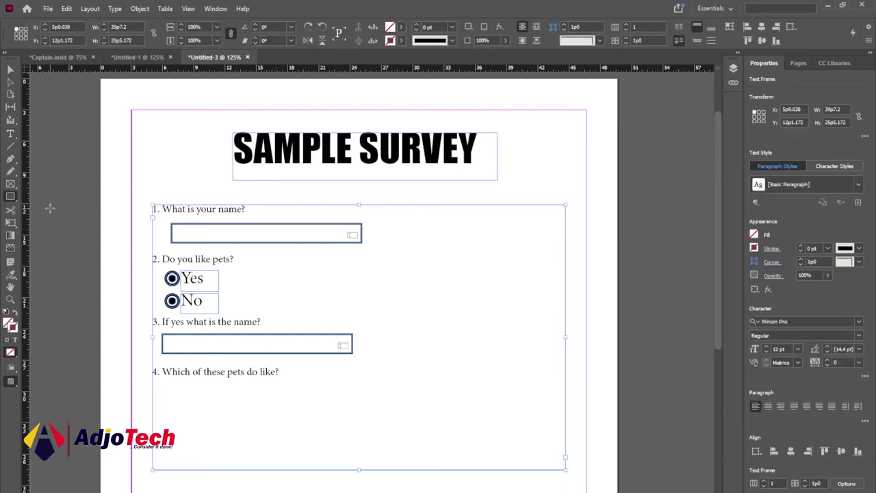
left_click_drag(168, 385, 182, 398)
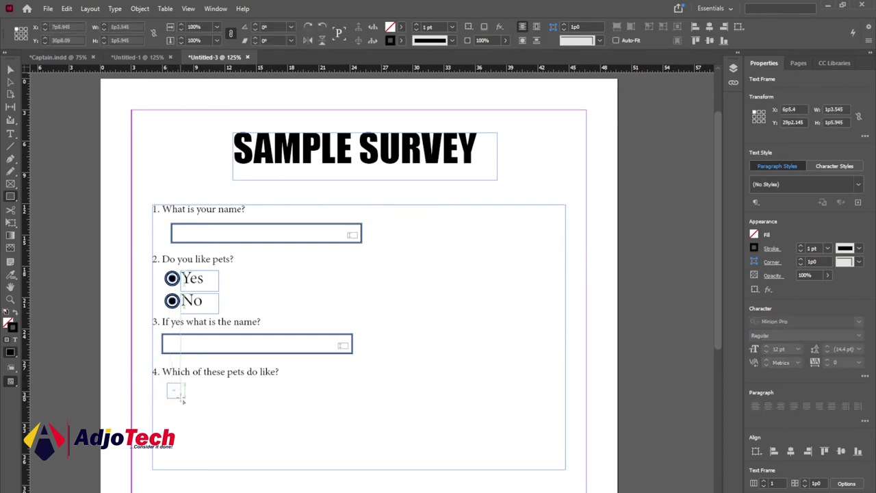
left_click(802, 178)
left_click(803, 178)
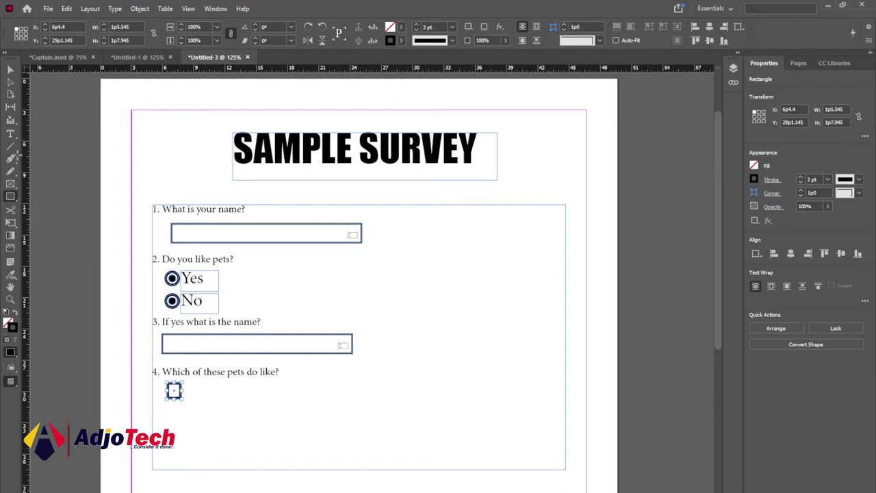
Step: Copy the "Yes" label of the second question, paste the duplicate and place it beside the small square under question 4
left_click(10, 69)
left_click(199, 281)
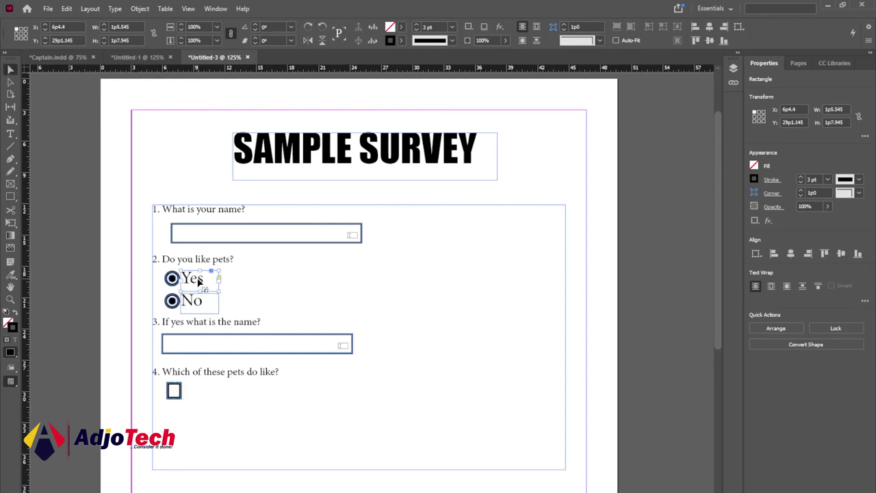
double_click(198, 280)
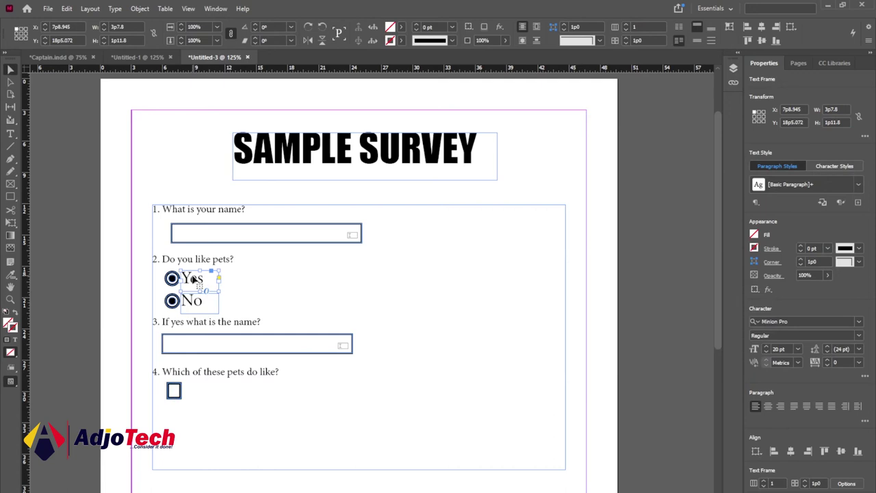
left_click(66, 9)
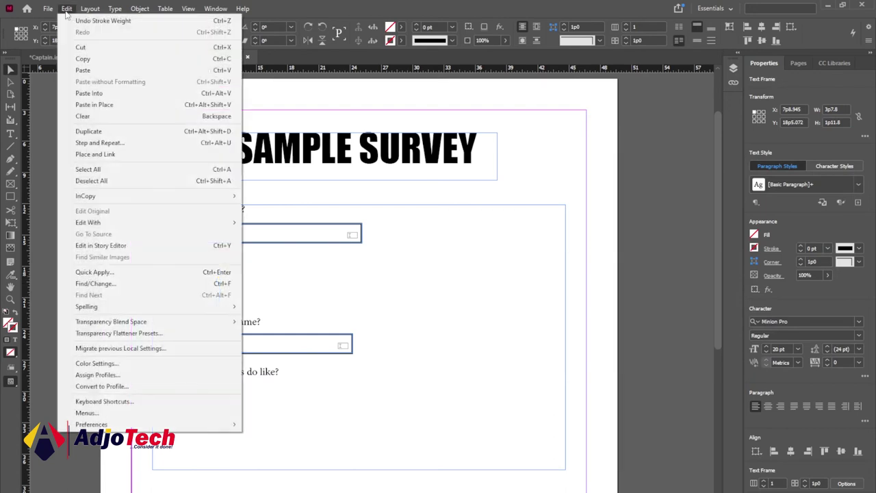
left_click(83, 59)
left_click(66, 9)
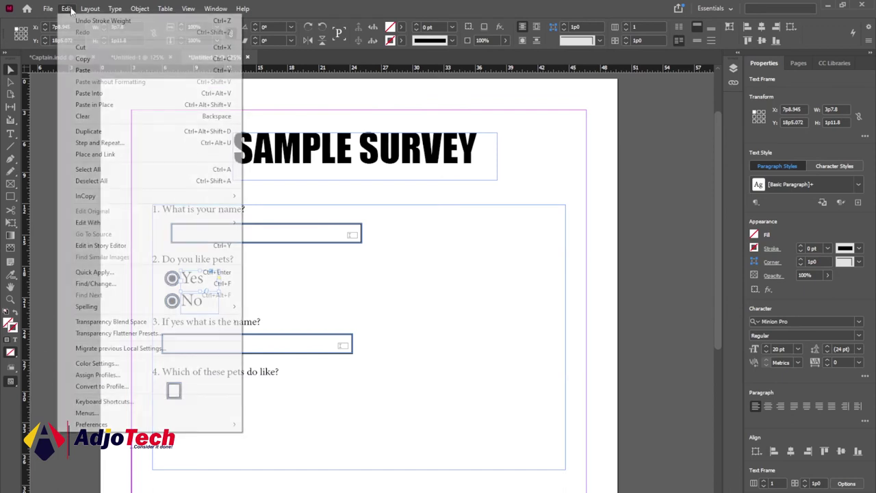
left_click(96, 70)
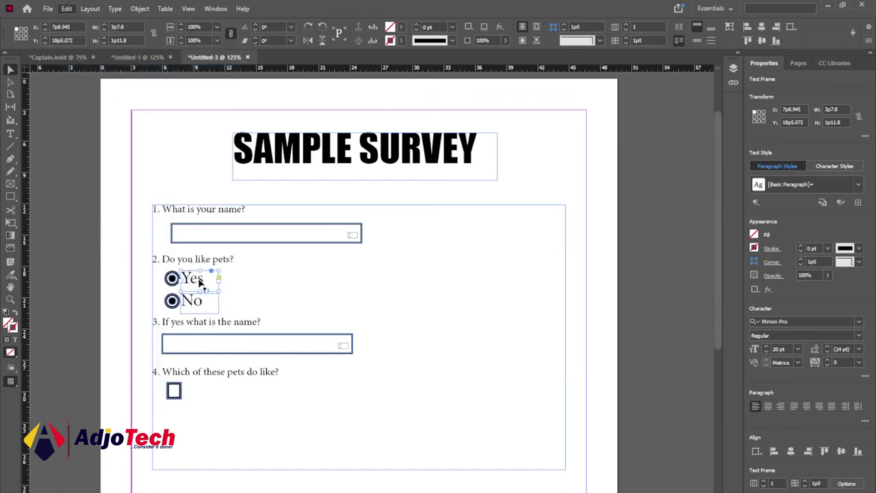
left_click_drag(365, 306, 204, 396)
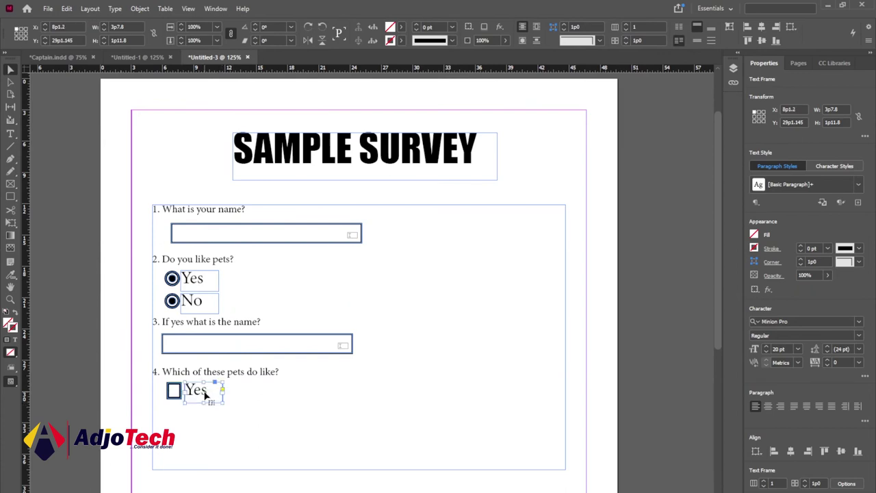
Step: Replace the text of the label beside the square with "Dog"
left_click(10, 133)
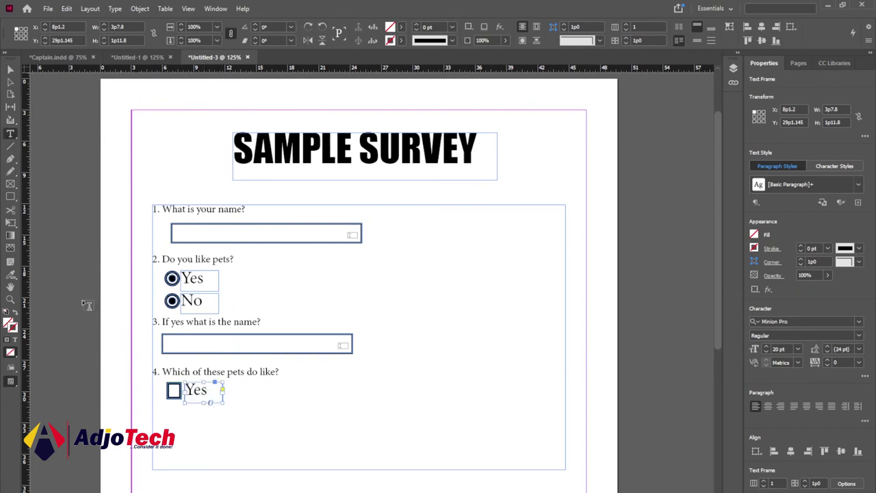
left_click(207, 390)
key("BackSpace")
key("BackSpace")
key("BackSpace")
type("Dog")
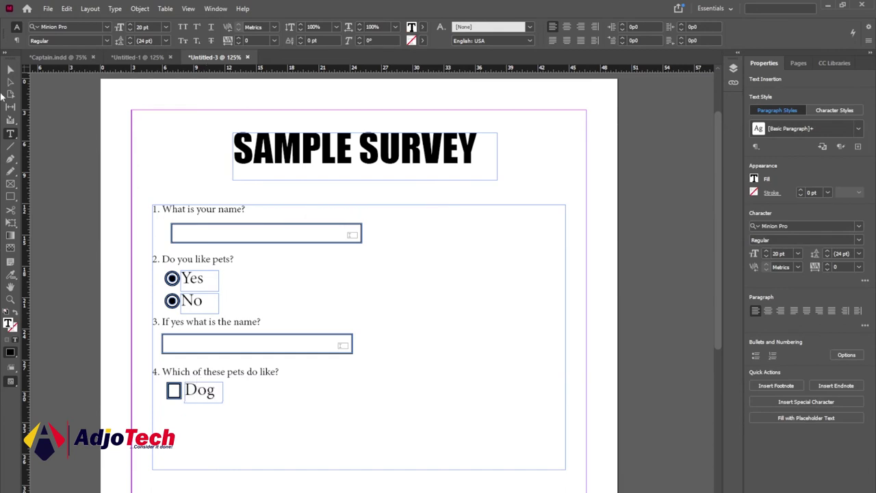
key("Escape")
Step: Convert the small square beside the "Dog" label into a check box form field
left_click(176, 400)
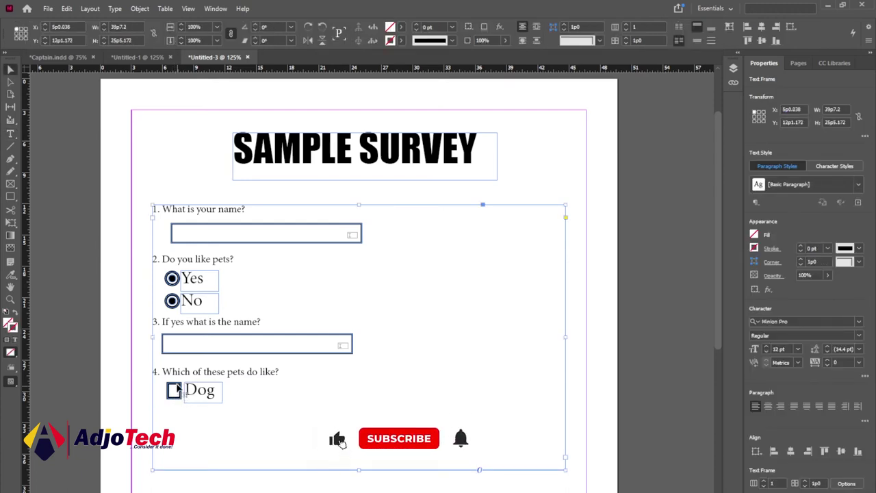
left_click(174, 391)
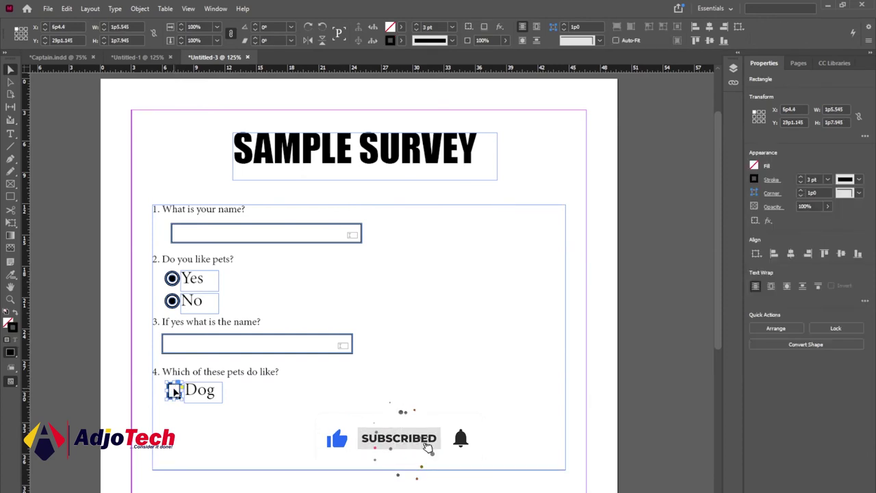
right_click(175, 391)
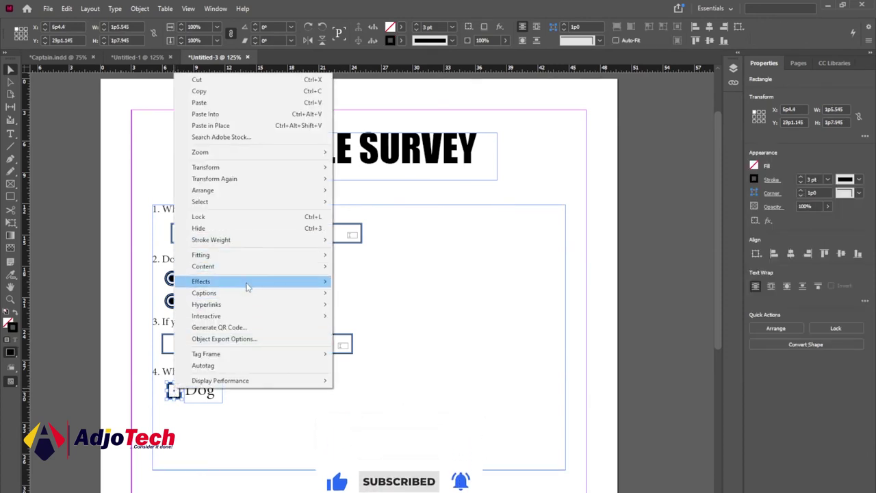
mouse_move(278, 317)
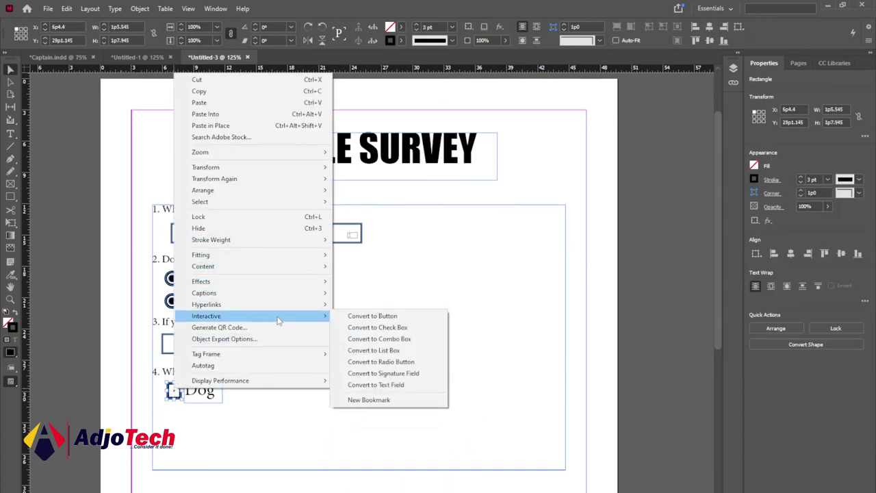
left_click(409, 332)
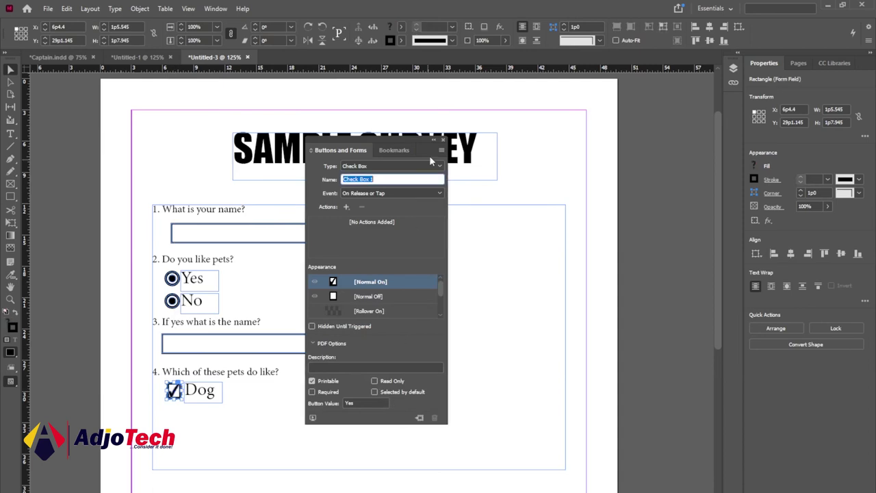
left_click(443, 139)
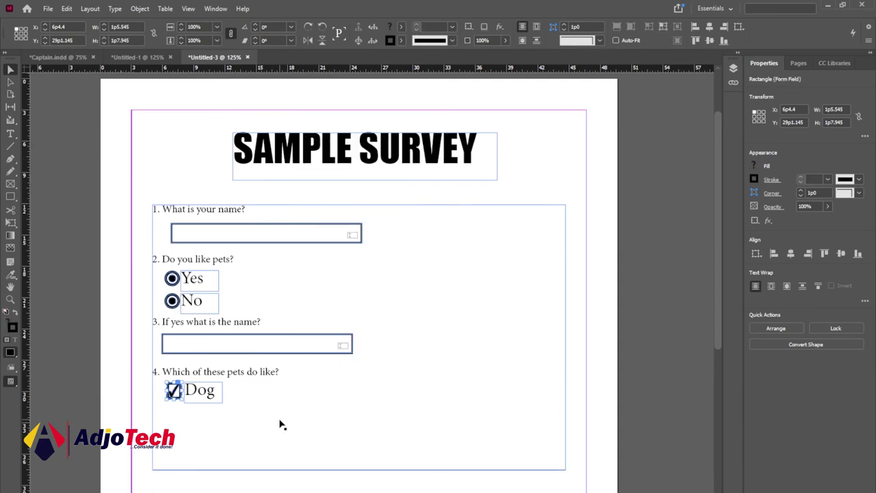
Step: Copy the check box beside "Dog" and paste two duplicates of it onto the page
left_click(175, 398)
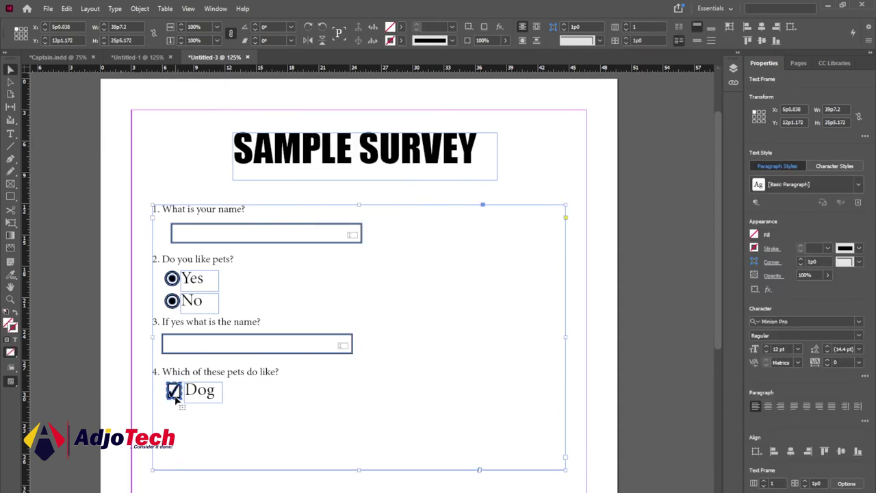
left_click(175, 394)
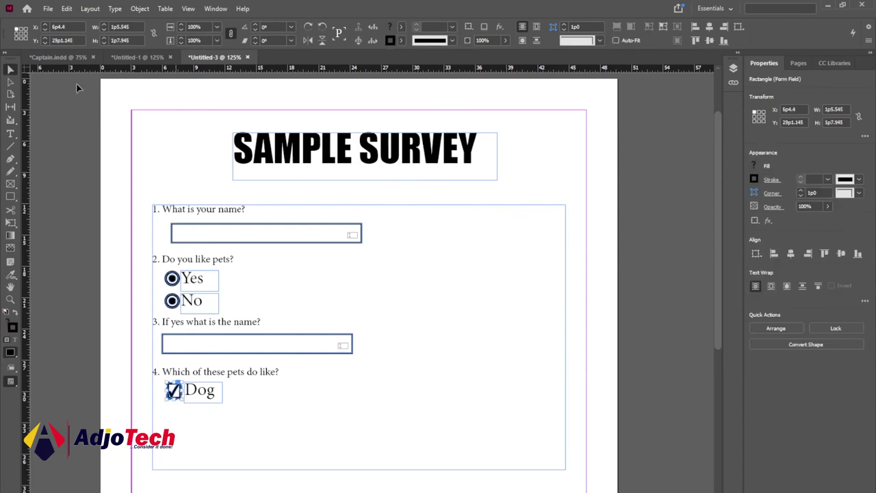
left_click(67, 9)
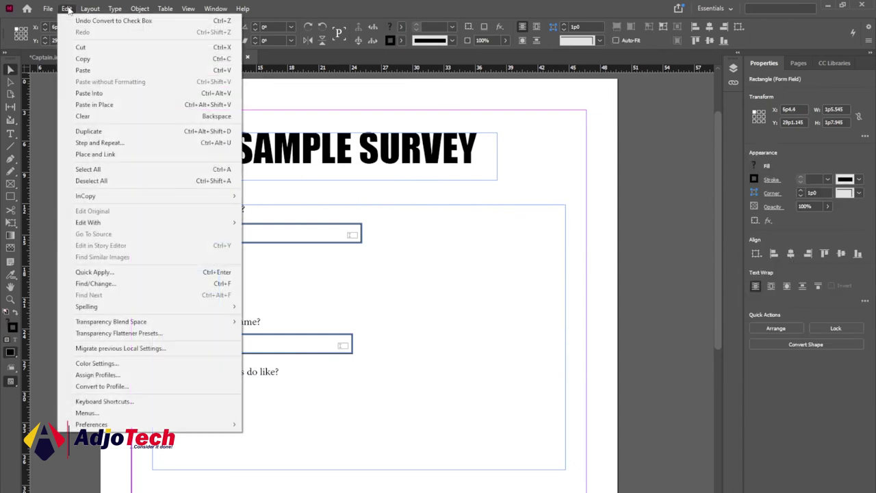
left_click(82, 59)
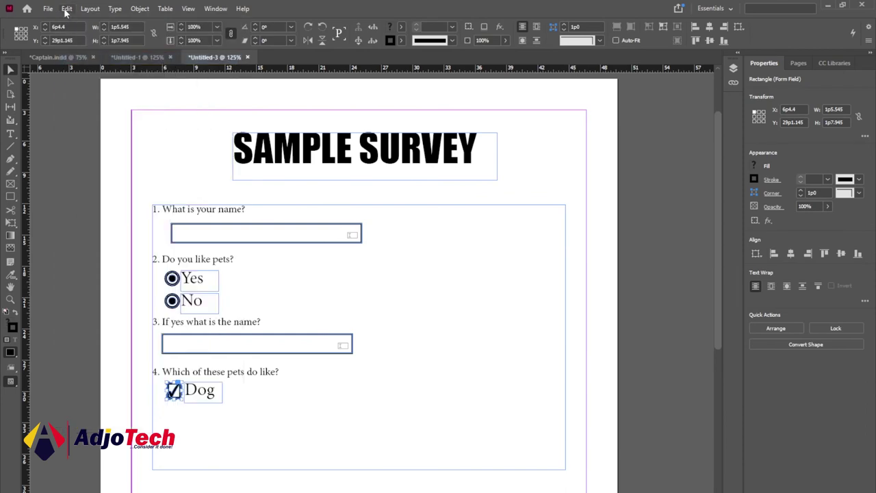
left_click(66, 9)
left_click(86, 72)
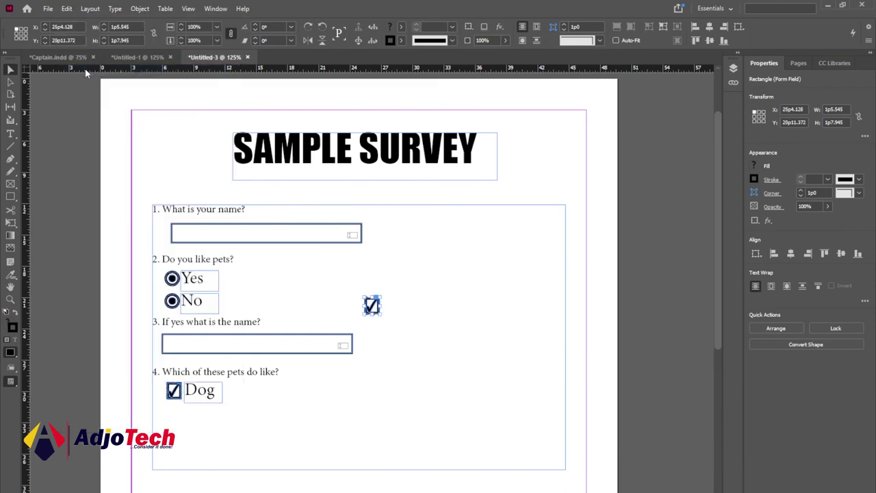
left_click(66, 9)
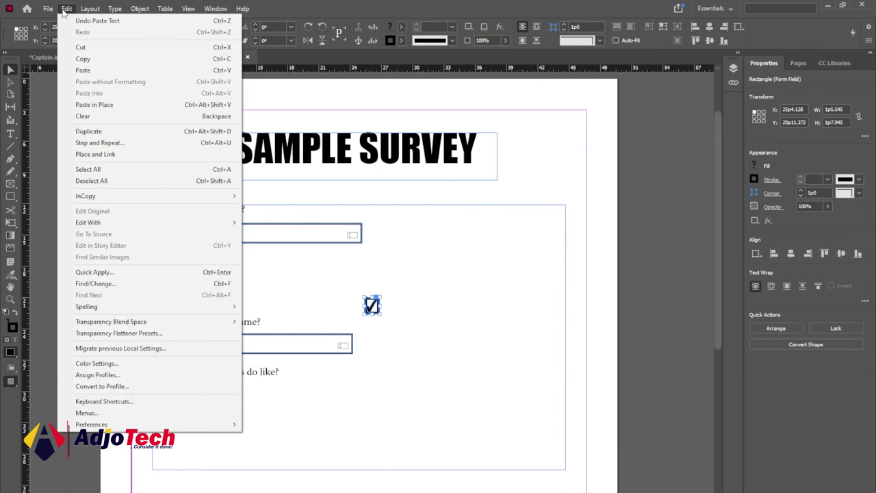
left_click(83, 71)
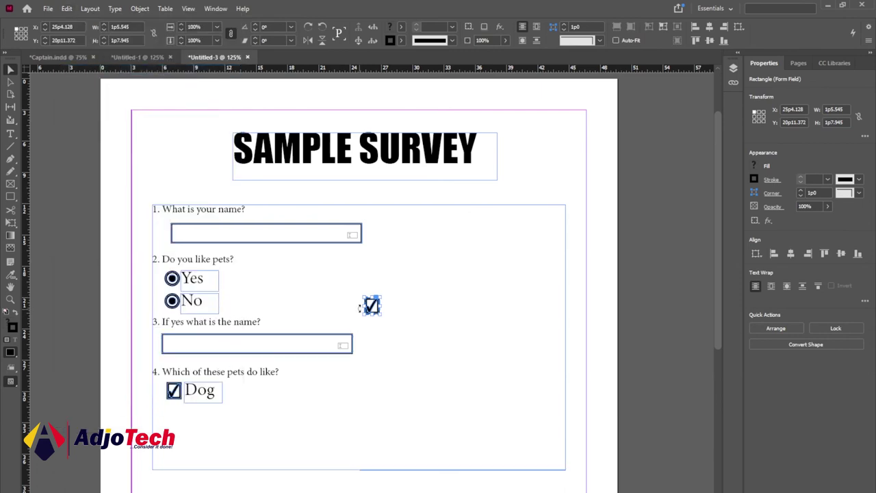
Step: Place the two pasted check boxes beneath the first one, aligned with it in a vertical column
left_click_drag(372, 307, 177, 414)
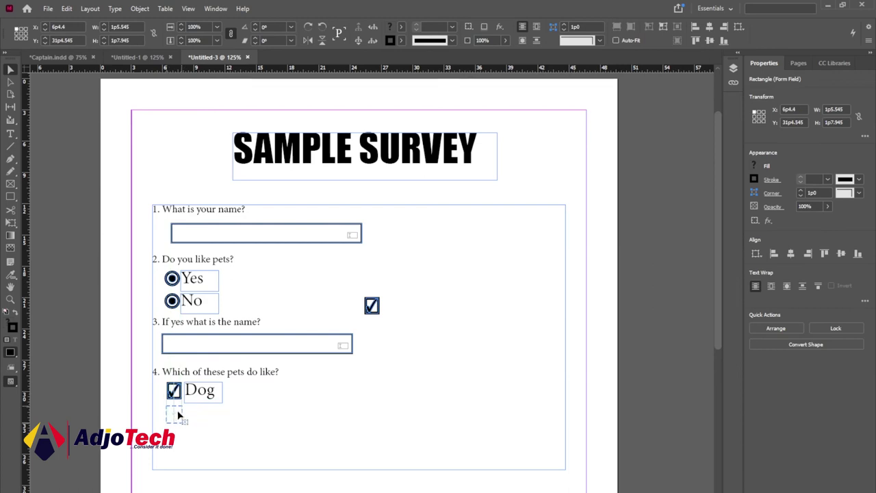
left_click(246, 420)
left_click_drag(367, 309, 172, 436)
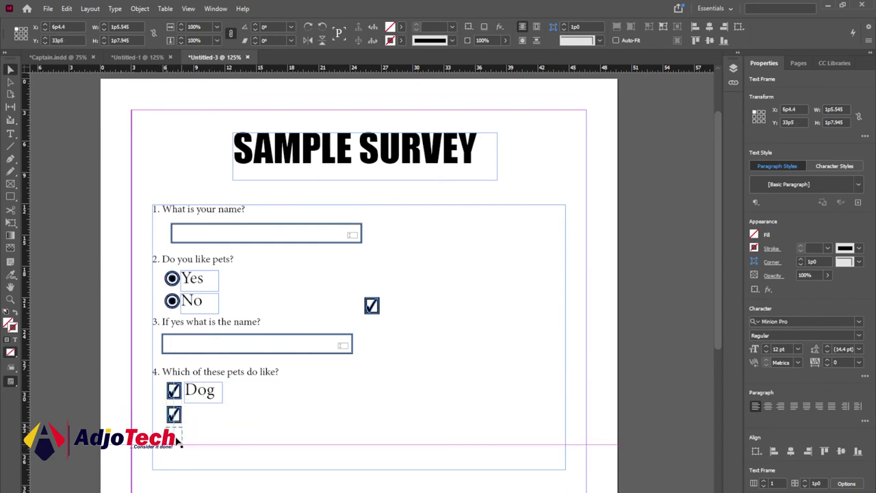
Step: Copy the "Dog" label, paste two duplicates and place one of them beside the second check box
left_click(209, 395)
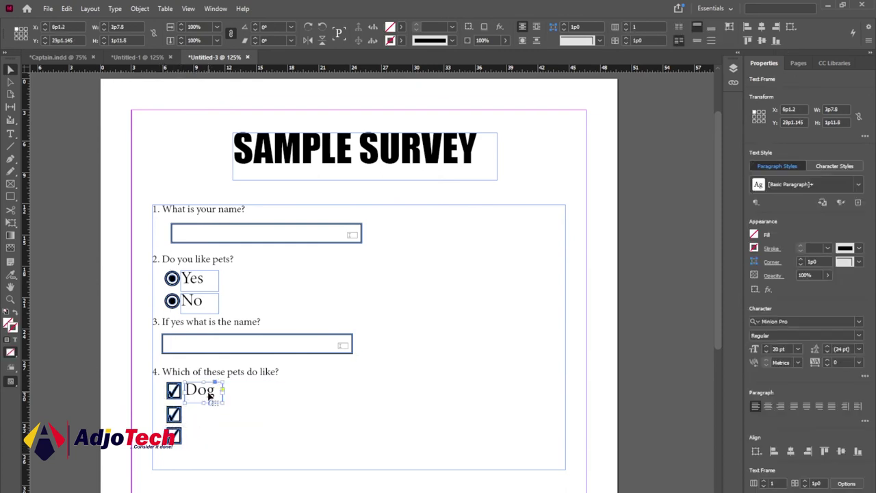
left_click(66, 8)
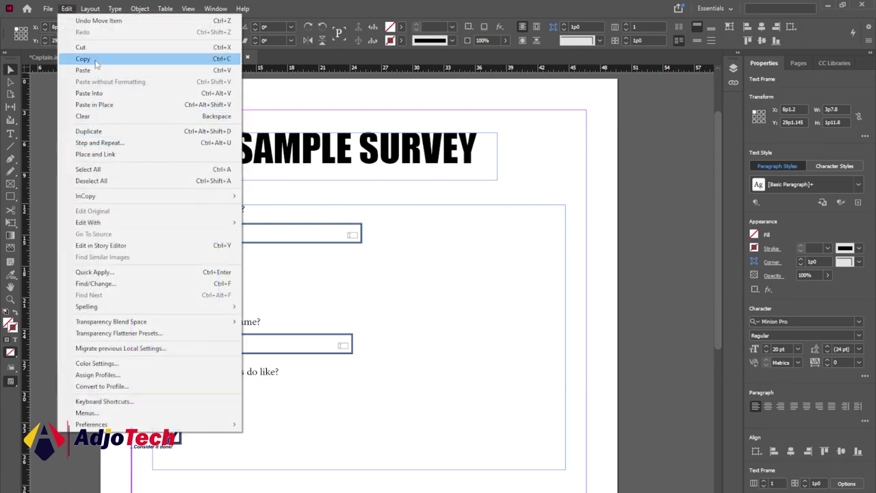
left_click(66, 8)
left_click(68, 10)
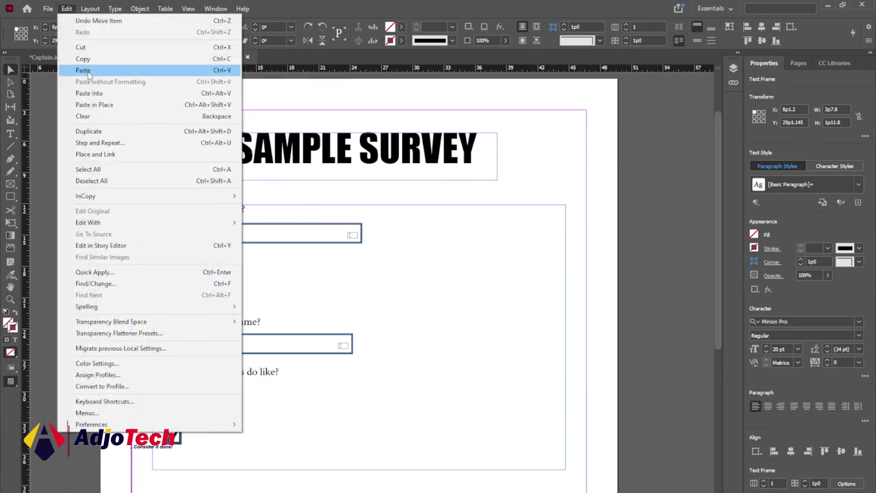
left_click(87, 70)
left_click(67, 8)
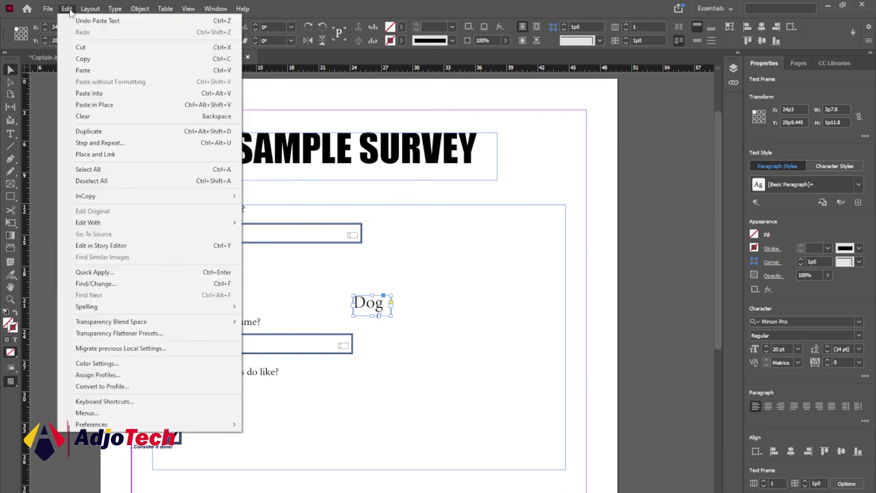
left_click(86, 70)
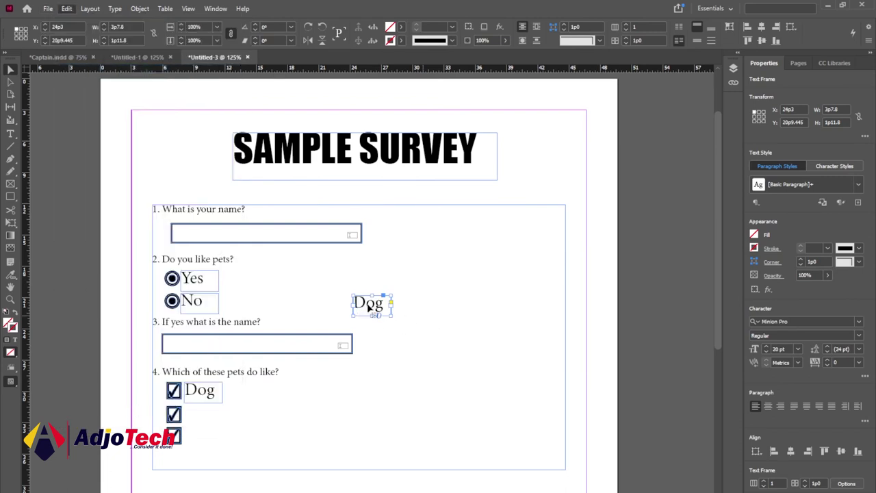
left_click_drag(370, 309, 205, 417)
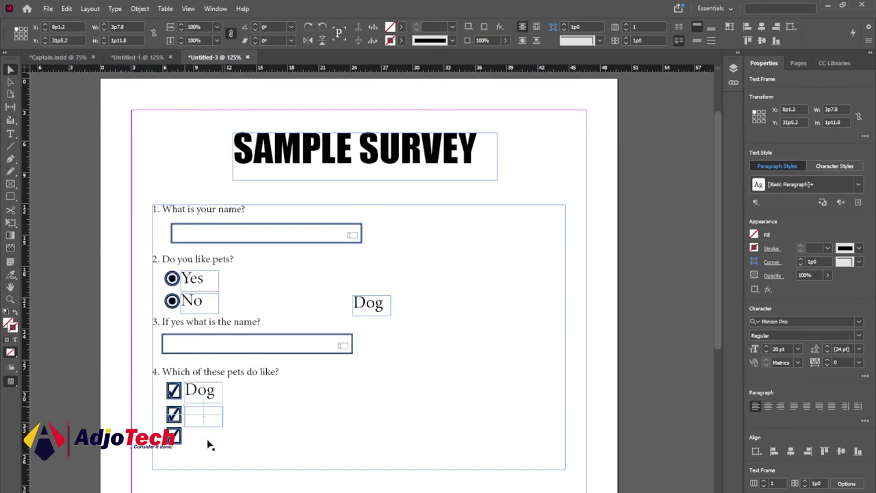
Step: Replace the text of the label beside the second check box with "Cat"
left_click(11, 134)
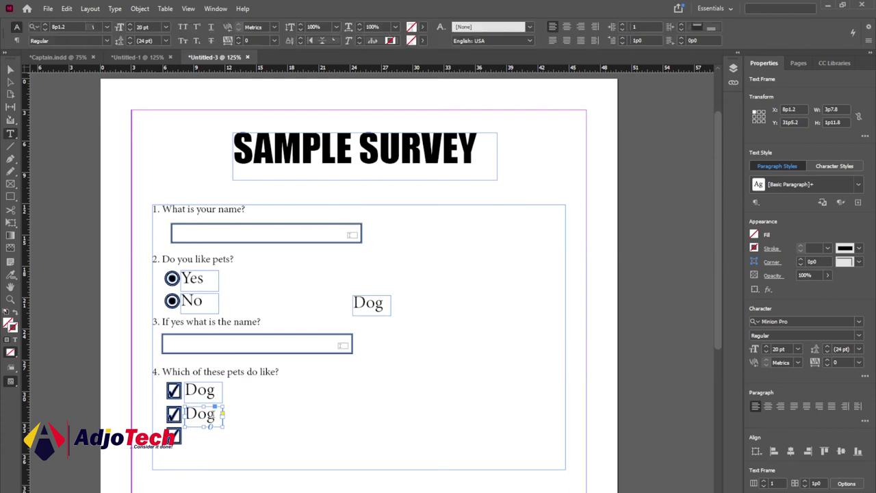
left_click(214, 414)
key("BackSpace")
key("BackSpace")
key("BackSpace")
type("Cat")
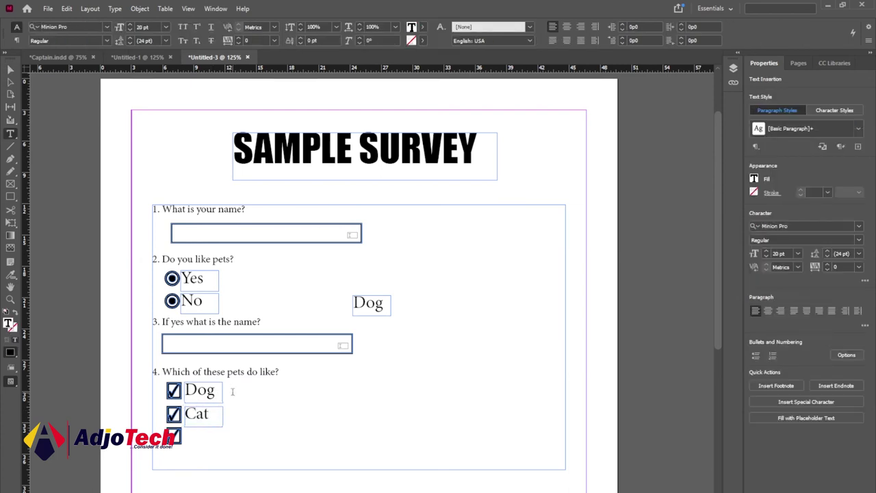
Step: Place the remaining "Dog" duplicate beside the third check box and replace its text with "Parraot"
left_click(10, 69)
left_click(373, 308)
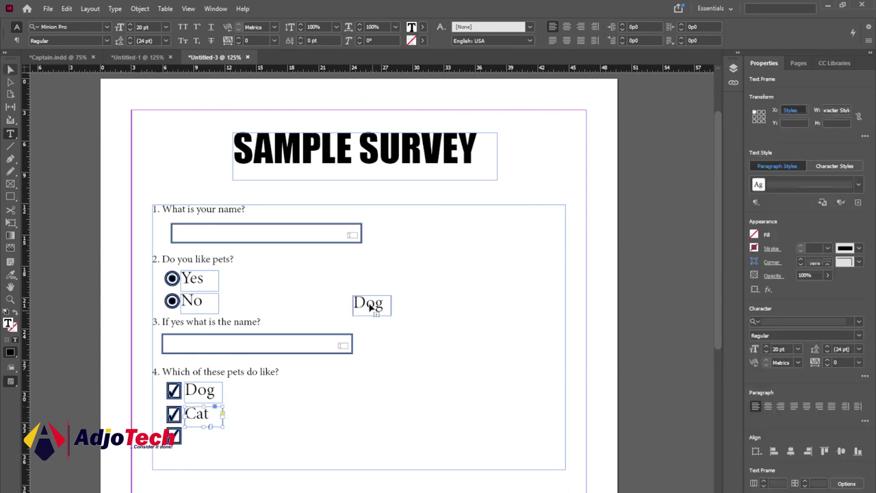
left_click_drag(369, 308, 201, 439)
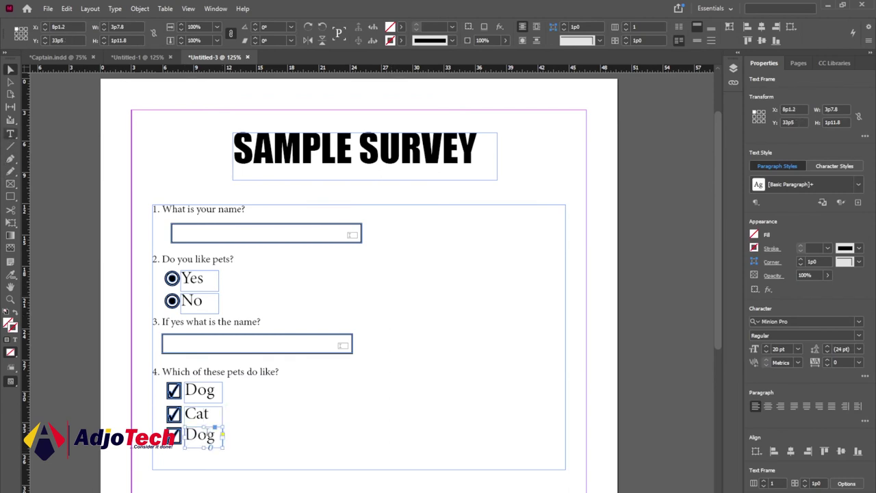
left_click(11, 134)
left_click(214, 434)
key("BackSpace")
key("BackSpace")
key("BackSpace")
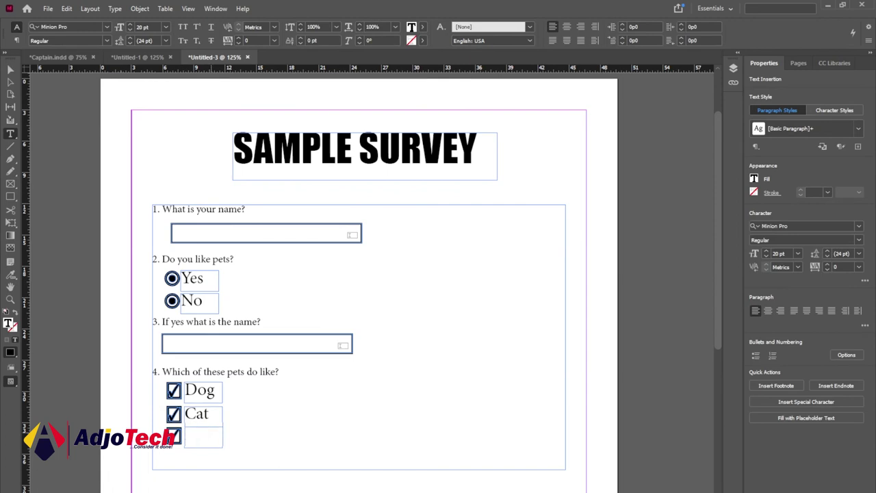
type("Parrat")
Step: Enlarge the third label's text frame to about 5p8 wide and 2p5 high and correct its text to "Parrot"
left_click(10, 70)
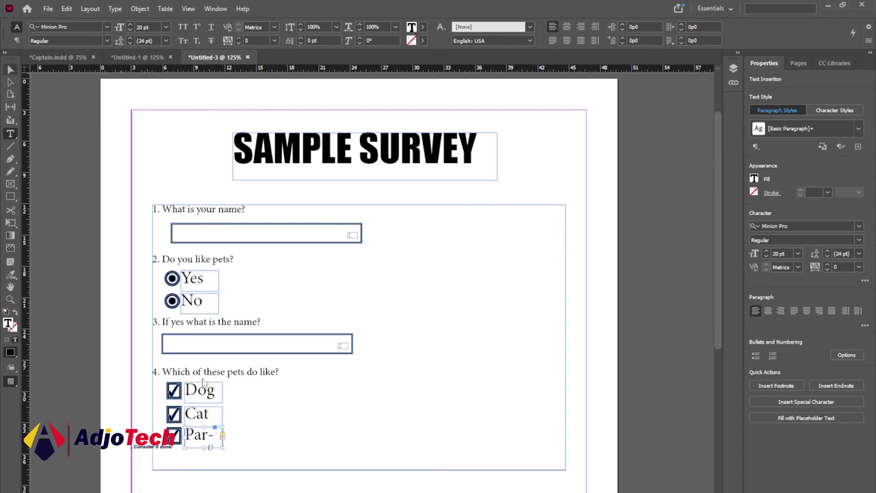
key("Escape")
left_click_drag(227, 448, 244, 453)
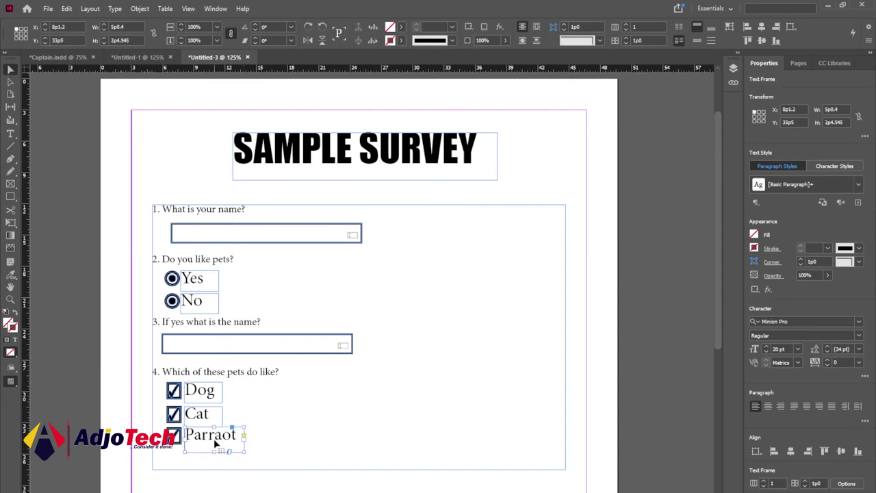
left_click(10, 133)
left_click(216, 435)
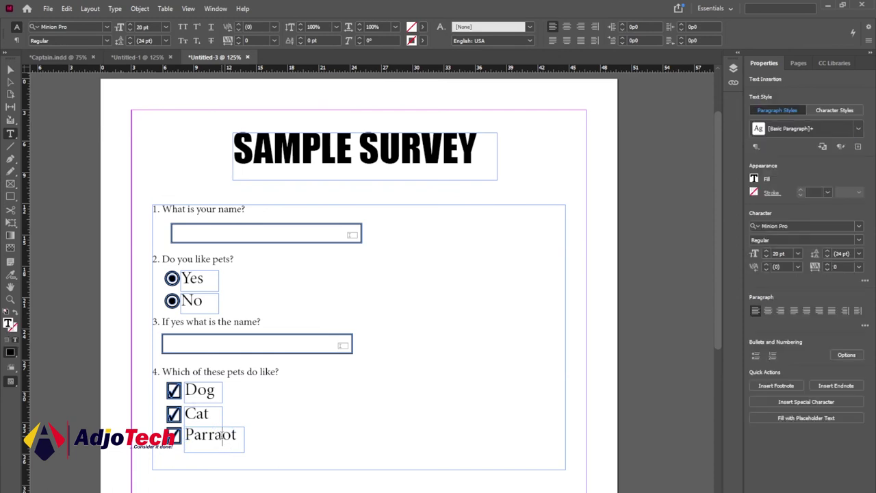
key("BackSpace")
Step: Export all pages to the Desktop as an Adobe PDF (Interactive) file named "sample", with forms and media included
mouse_move(719, 296)
left_mouse_down()
mouse_move(717, 388)
mouse_move(716, 299)
left_mouse_up()
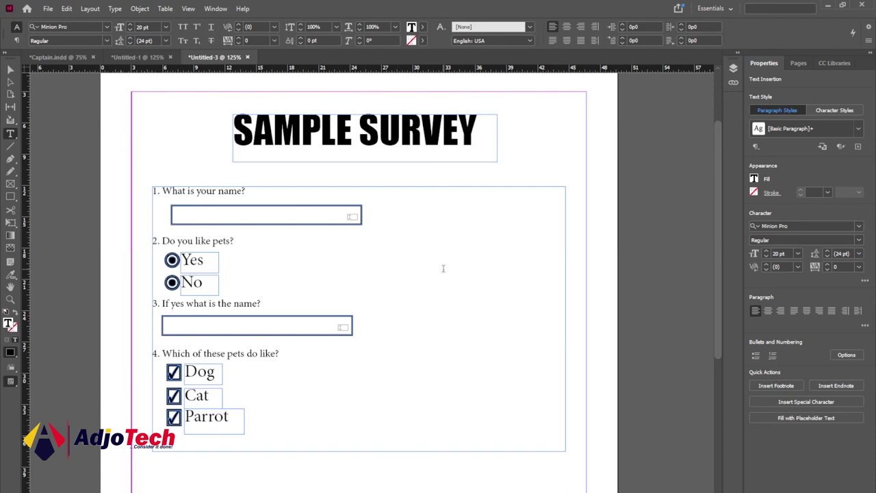
left_click(48, 9)
key("Escape")
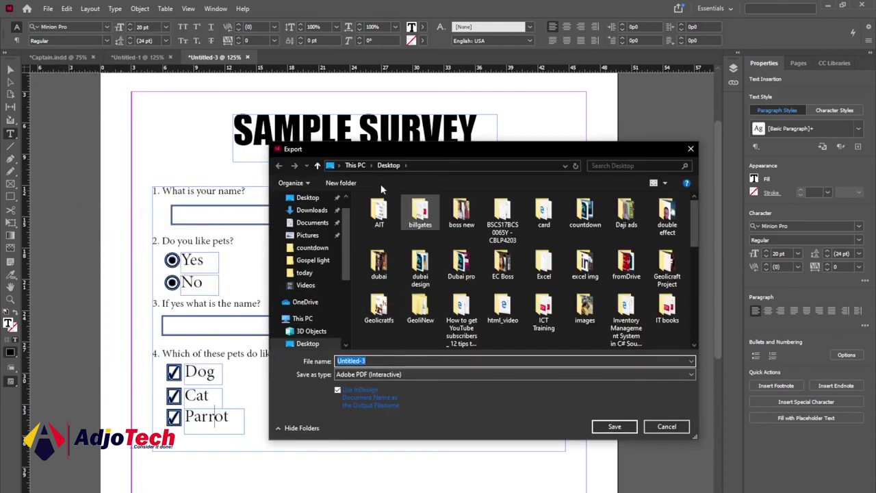
left_click(377, 376)
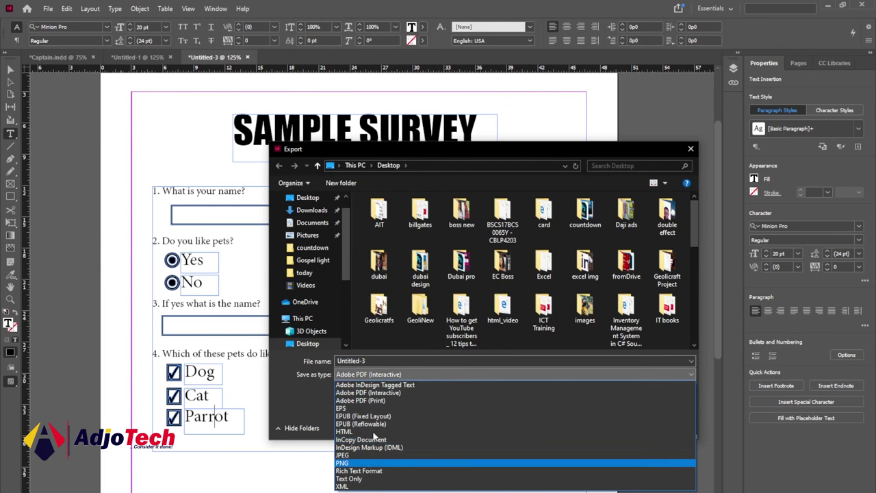
left_click(361, 393)
left_click(370, 360)
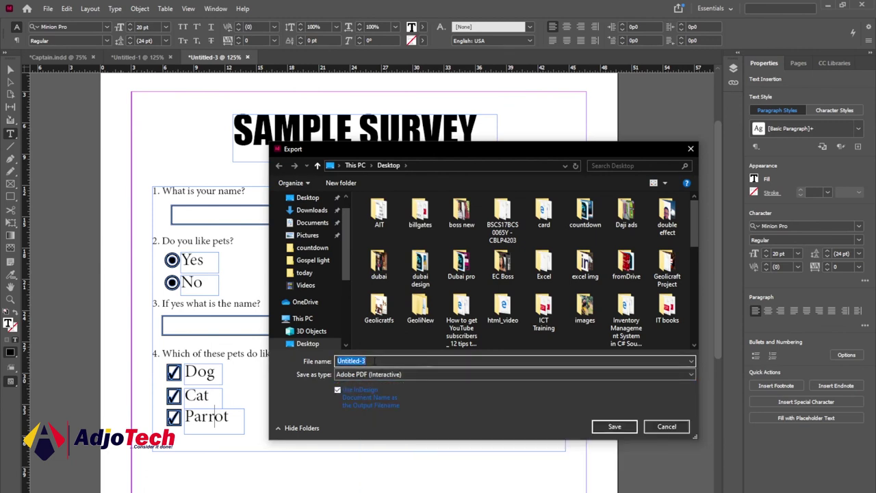
type("sample")
left_click(611, 428)
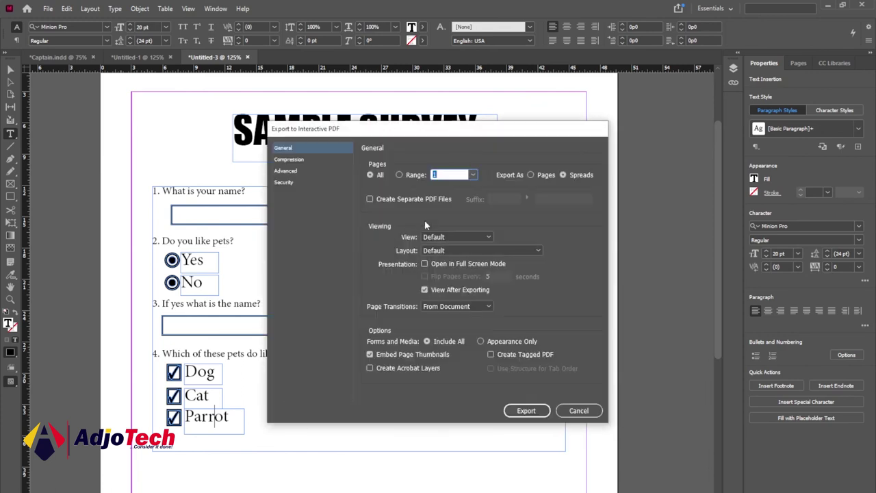
left_click(526, 410)
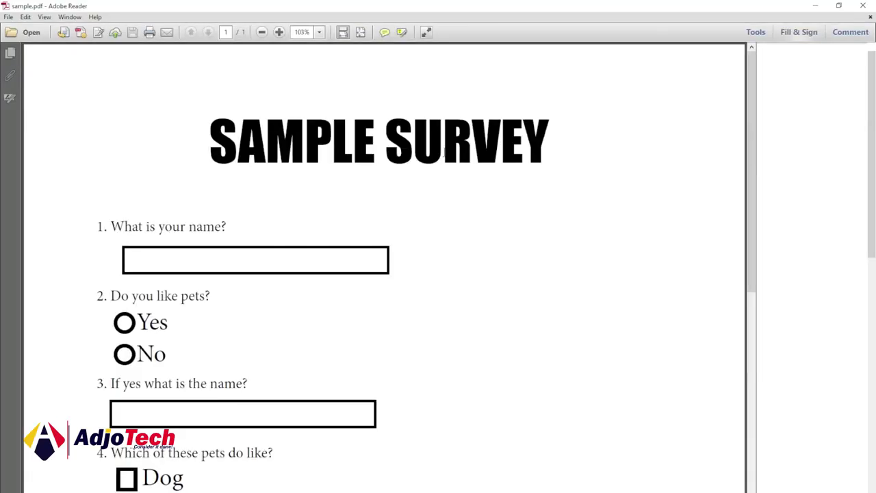
Step: Zoom out the exported sample.pdf in Adobe Reader and test question 2 by alternating between Yes and No, ending on Yes
left_click(262, 32)
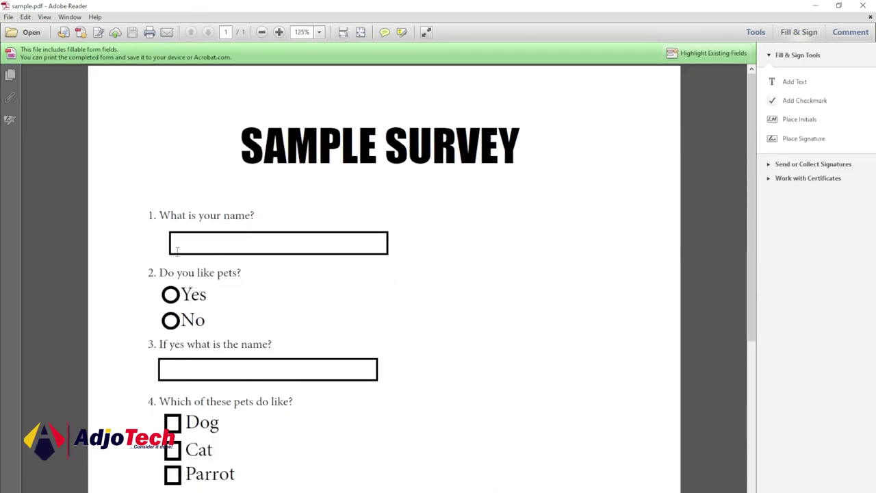
left_click(171, 295)
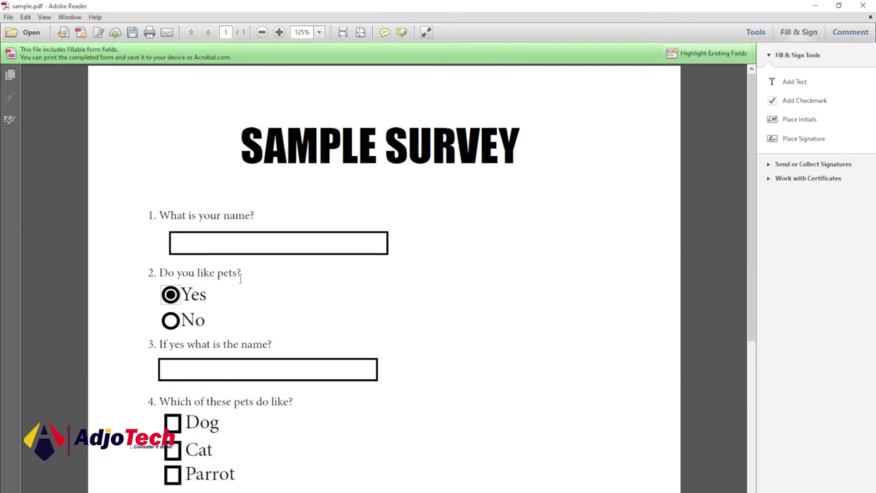
left_click(172, 321)
left_click(171, 296)
left_click(171, 321)
left_click(172, 296)
Step: Tick the Dog, Cat and Parrot check boxes under question 4
left_click(173, 425)
left_click(172, 450)
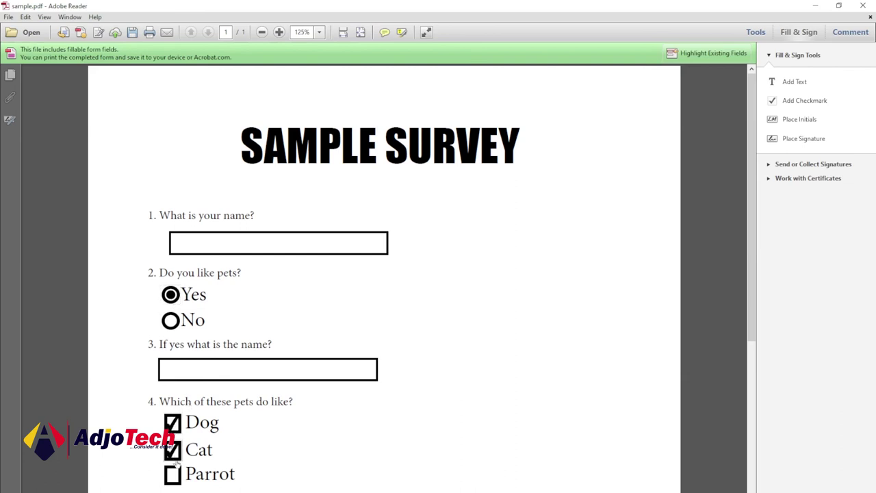
left_click(175, 475)
Step: Fill the question 1 text field with "ttttt" and the question 3 text field with "ttt"
left_click(225, 245)
type("ttttt")
left_click(214, 365)
type("ttt")
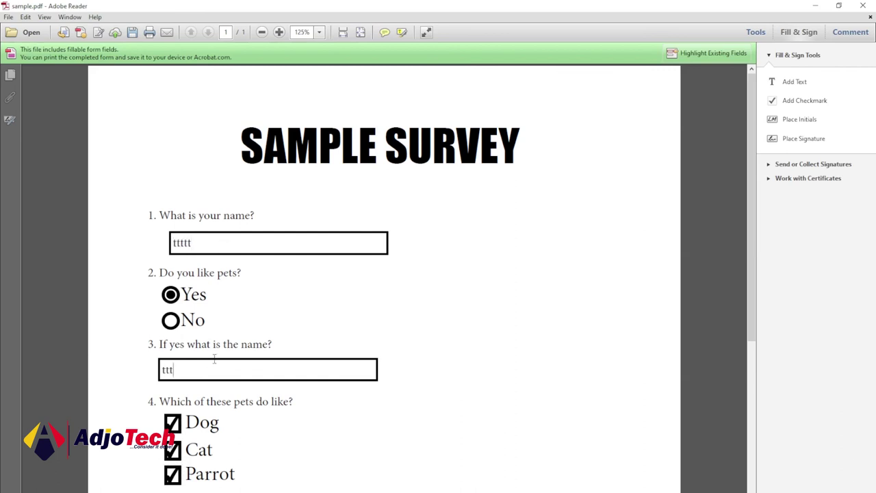